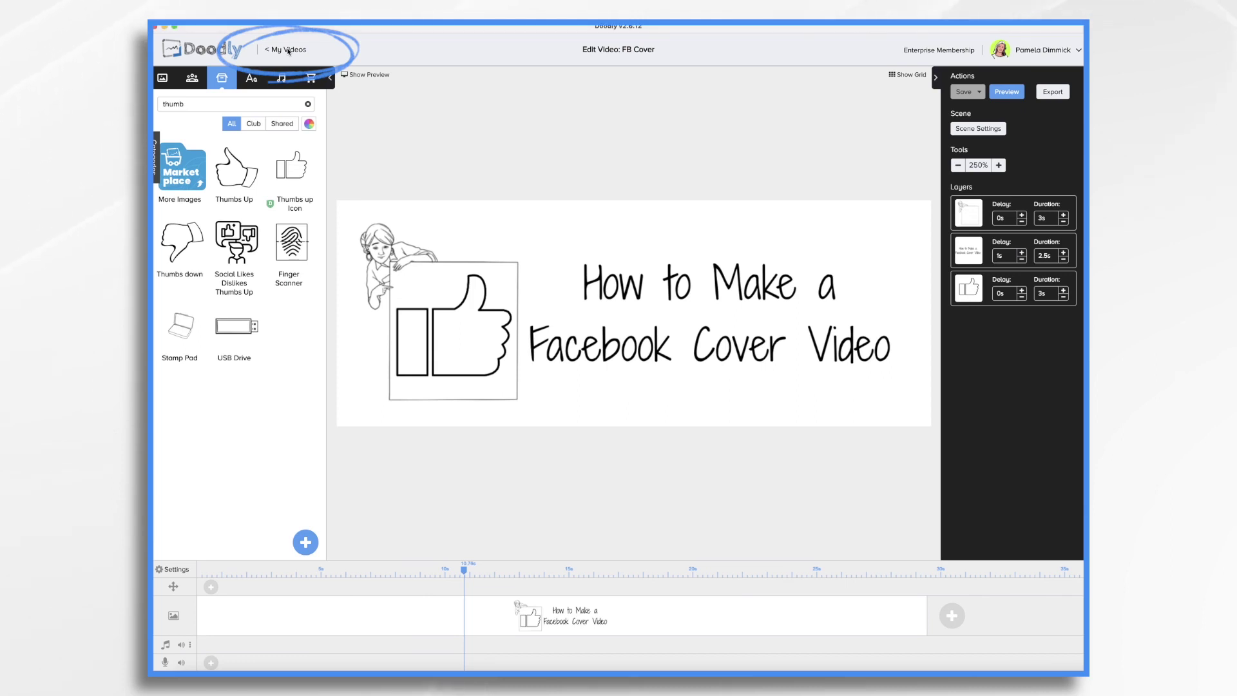
Create a Chalkboard video 'back to school' at an unconstrained custom 820×312 resolution
left_click(288, 50)
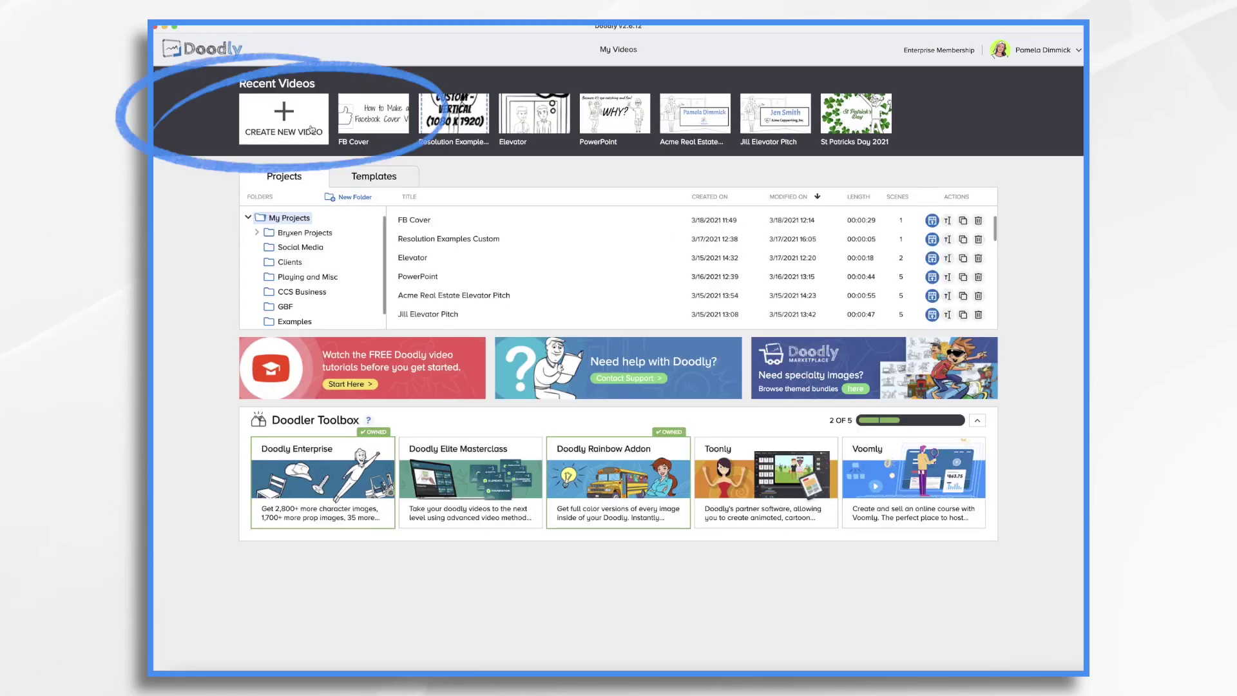
left_click(291, 116)
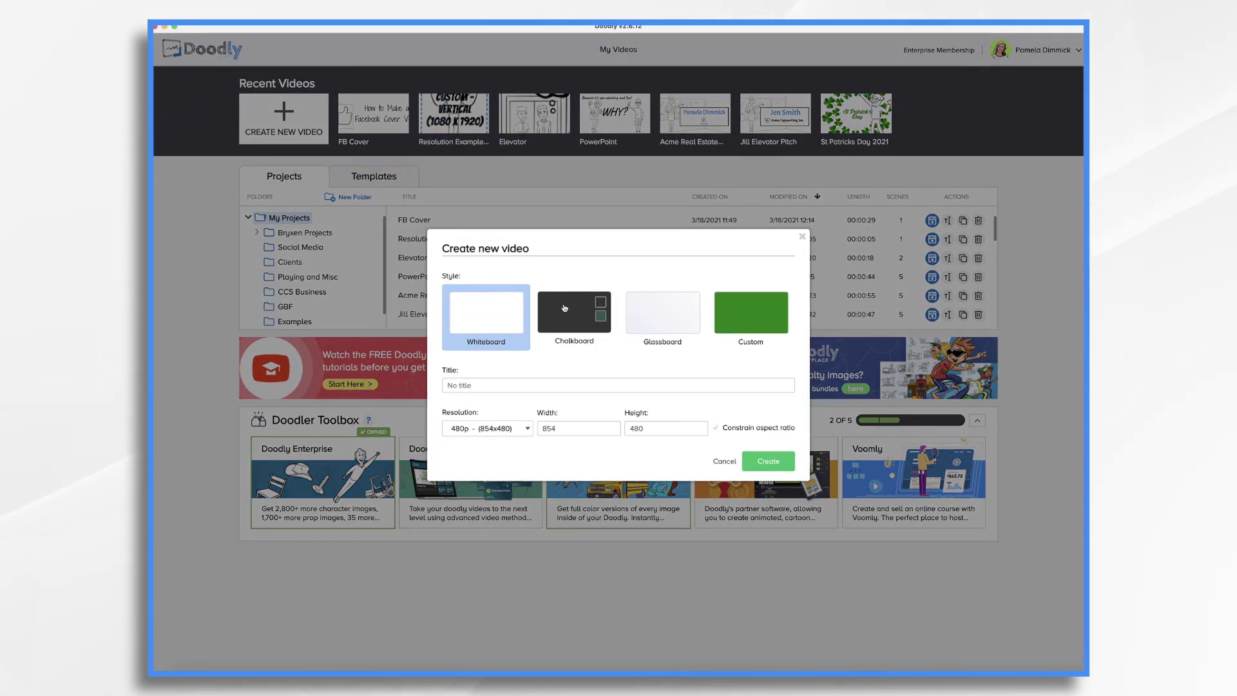
left_click(564, 309)
left_click(484, 389)
type("Back to school")
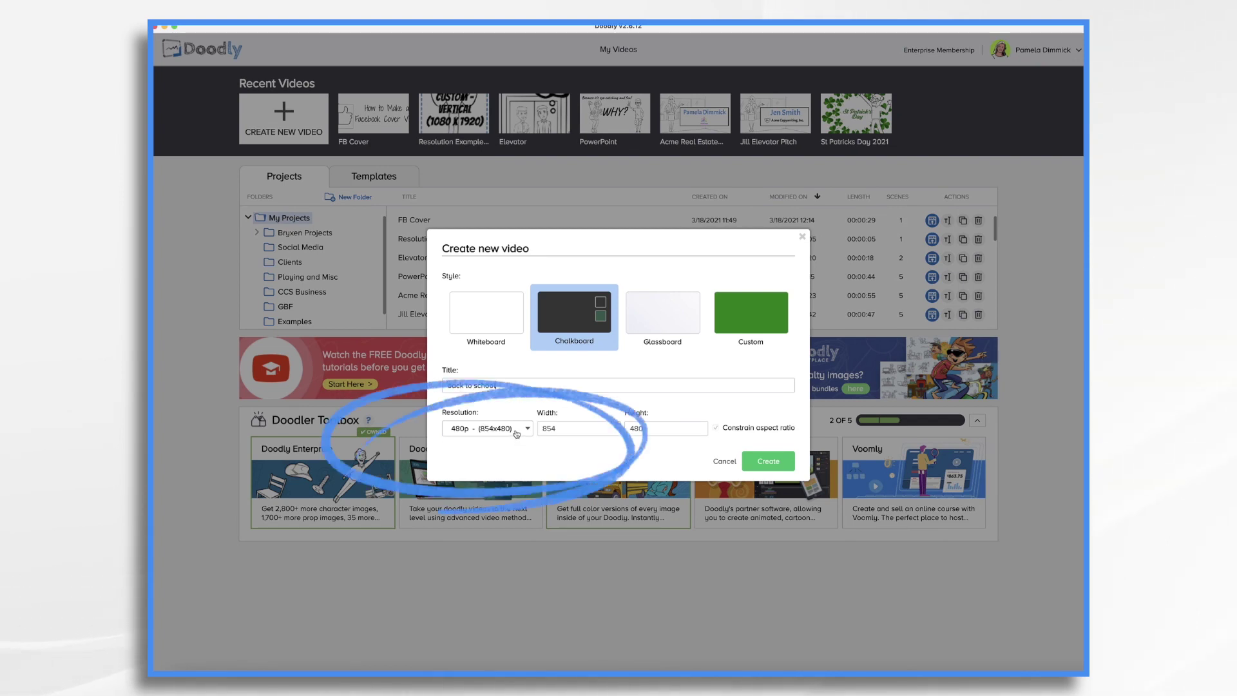
left_click(516, 434)
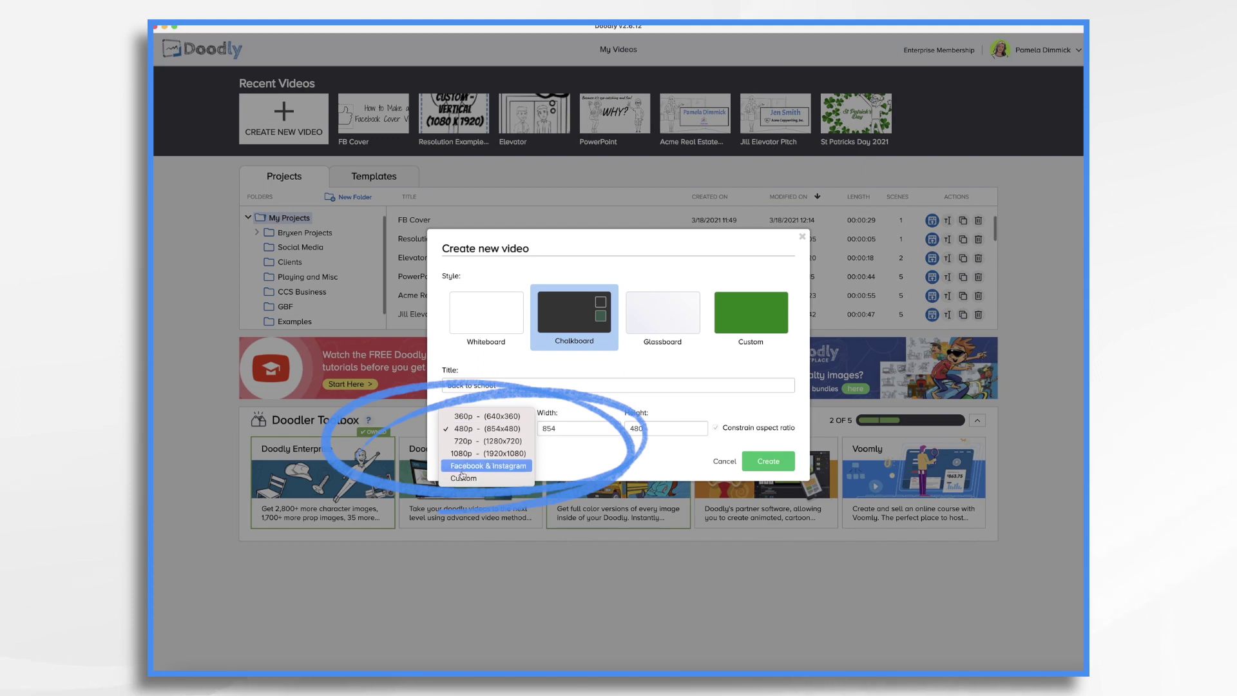
left_click(464, 478)
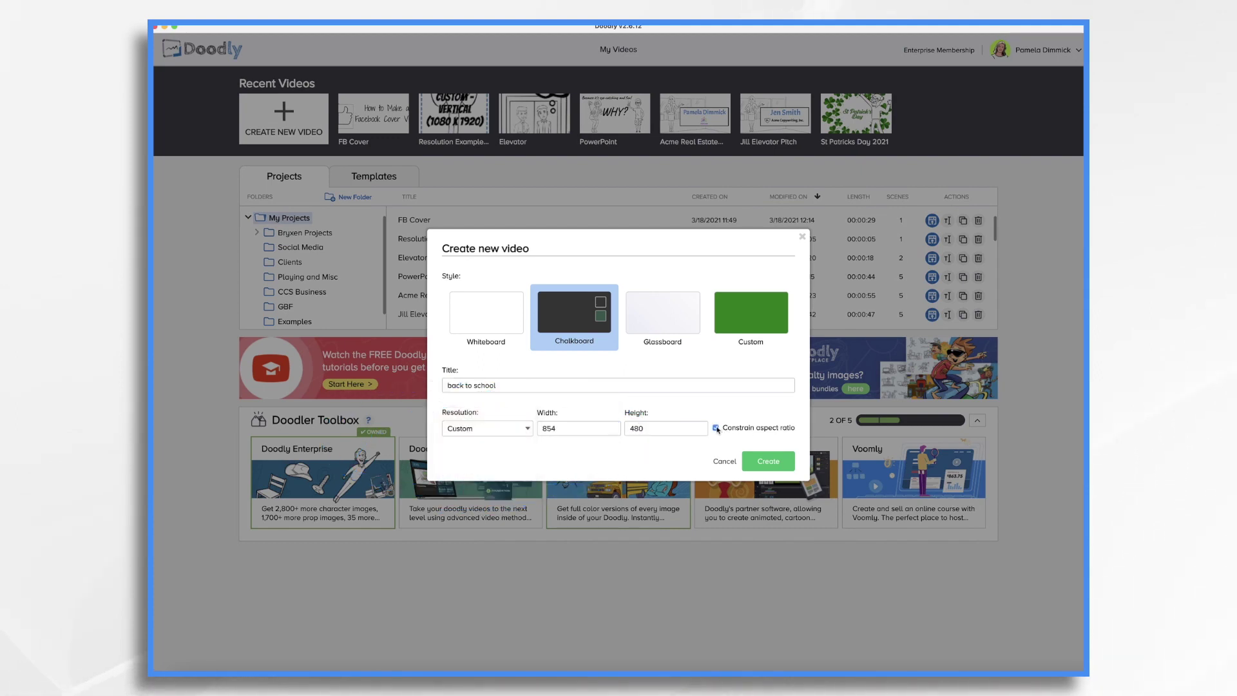
left_click(716, 428)
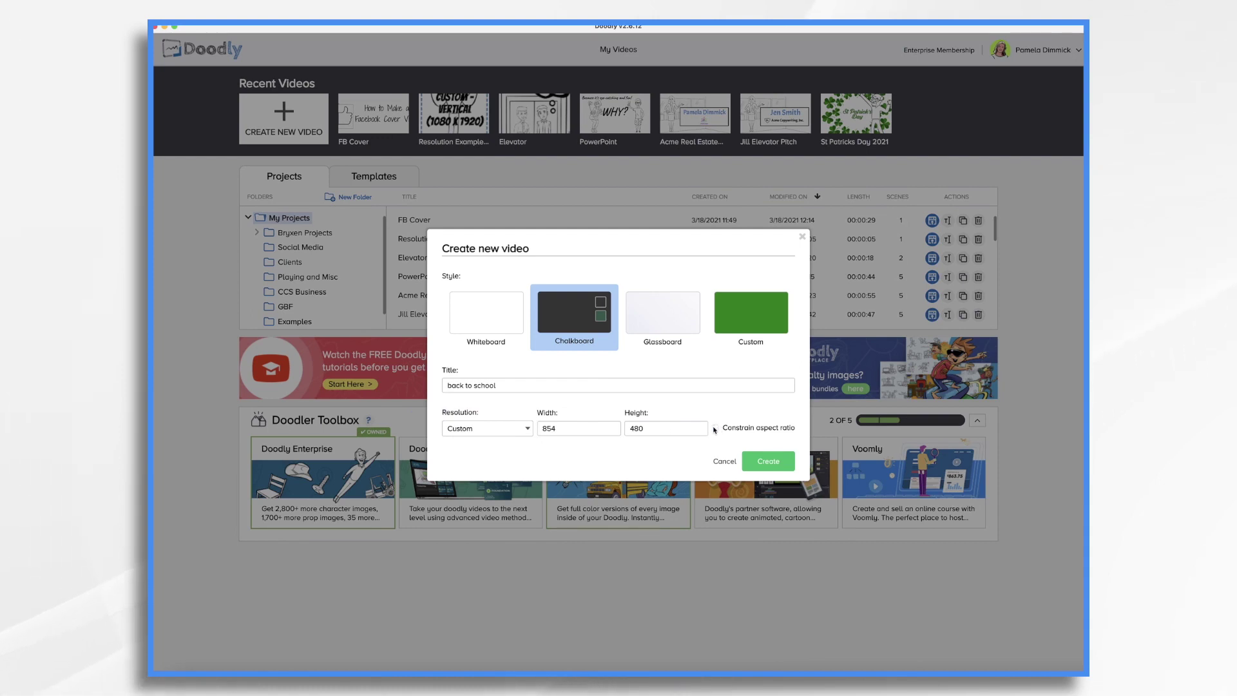
double_click(579, 429)
type("8")
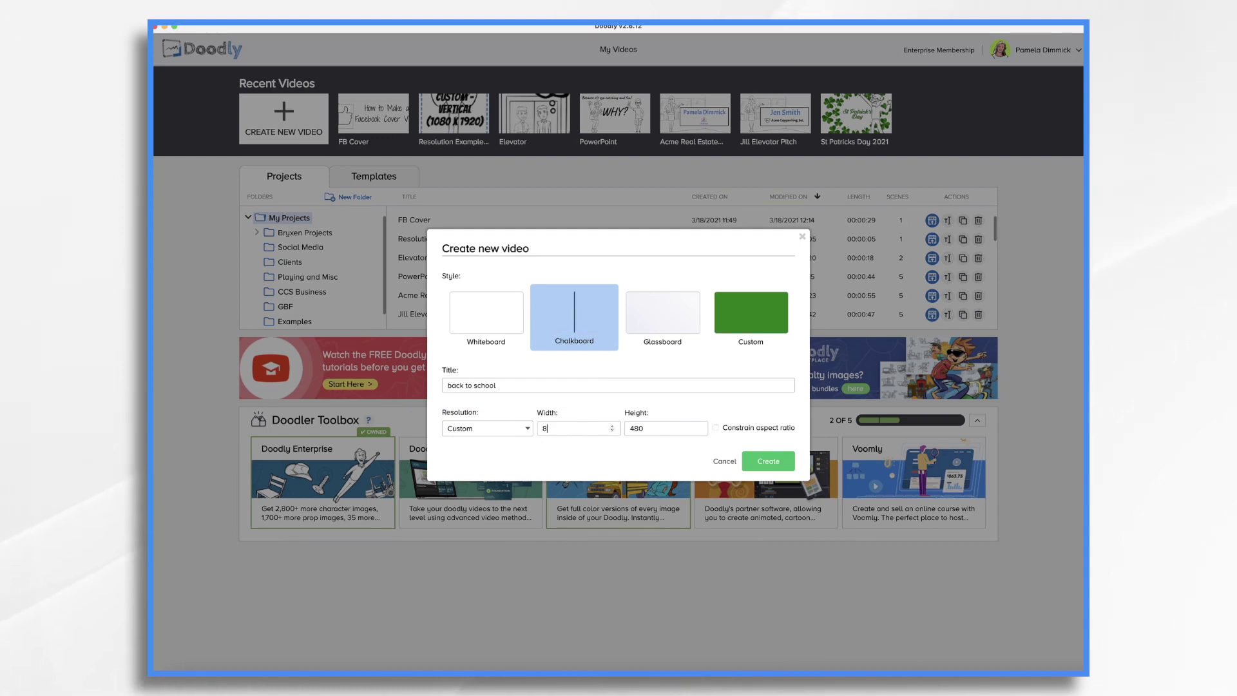
type("2")
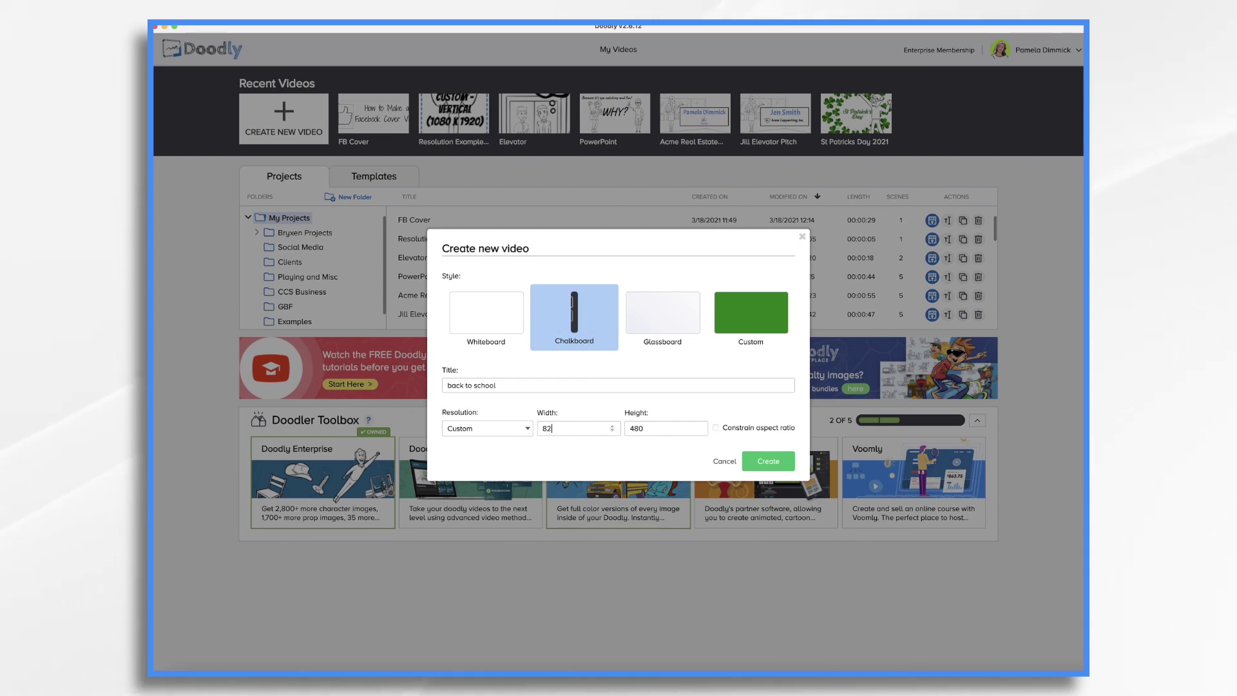
type("0")
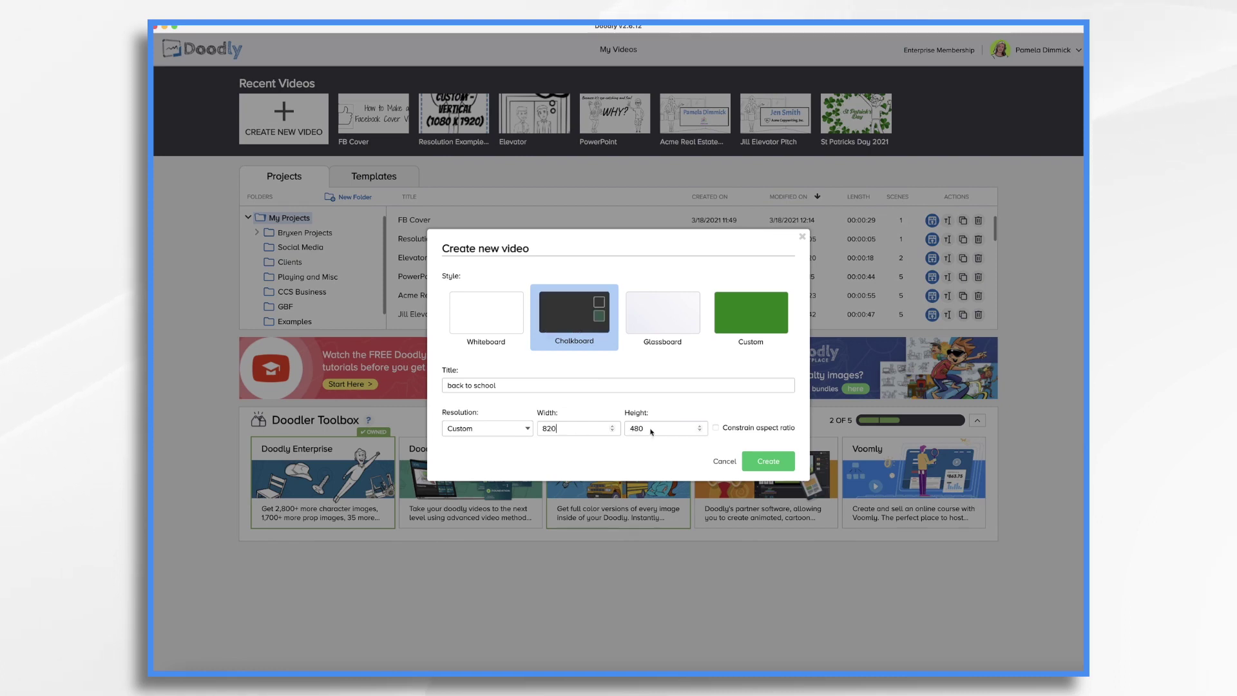
key("BackSpace")
key("BackSpace")
key("BackSpace")
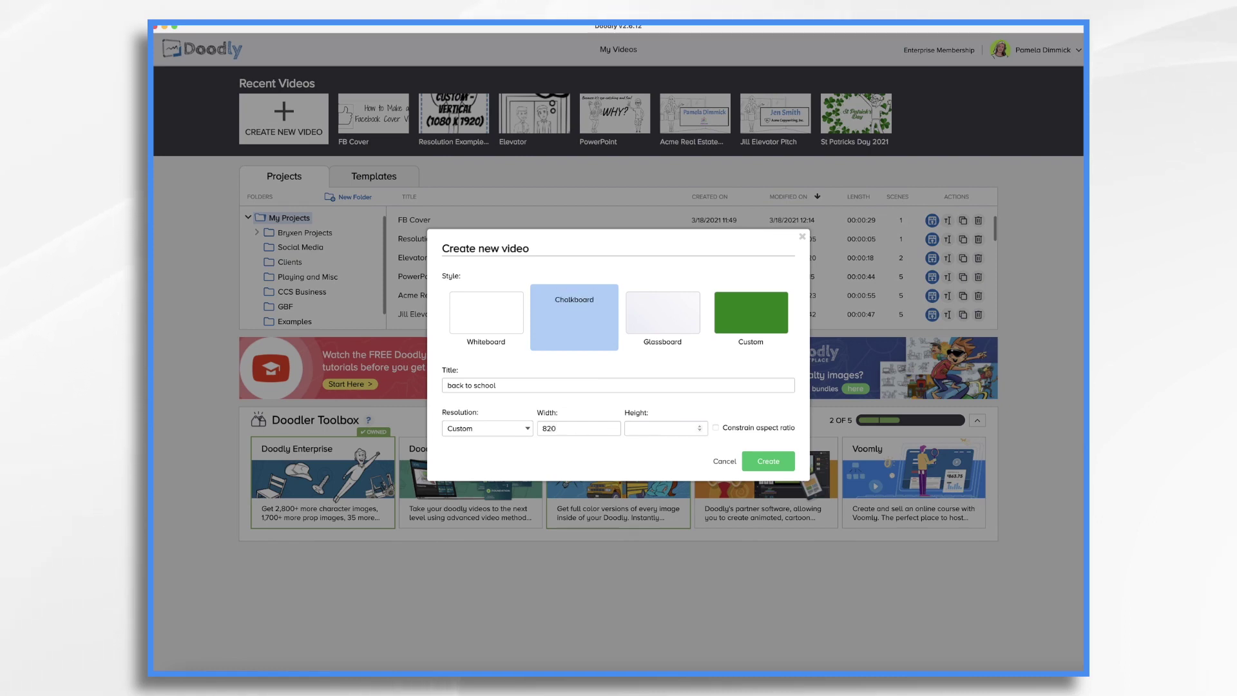
type("312")
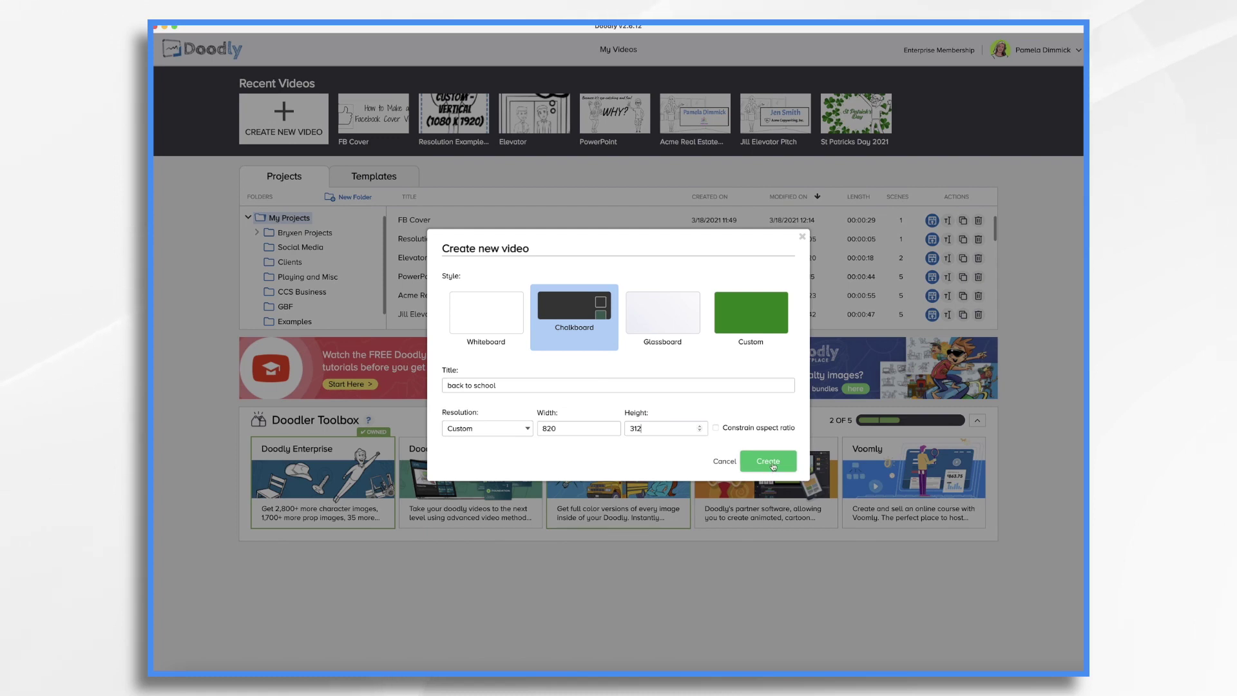
left_click(768, 462)
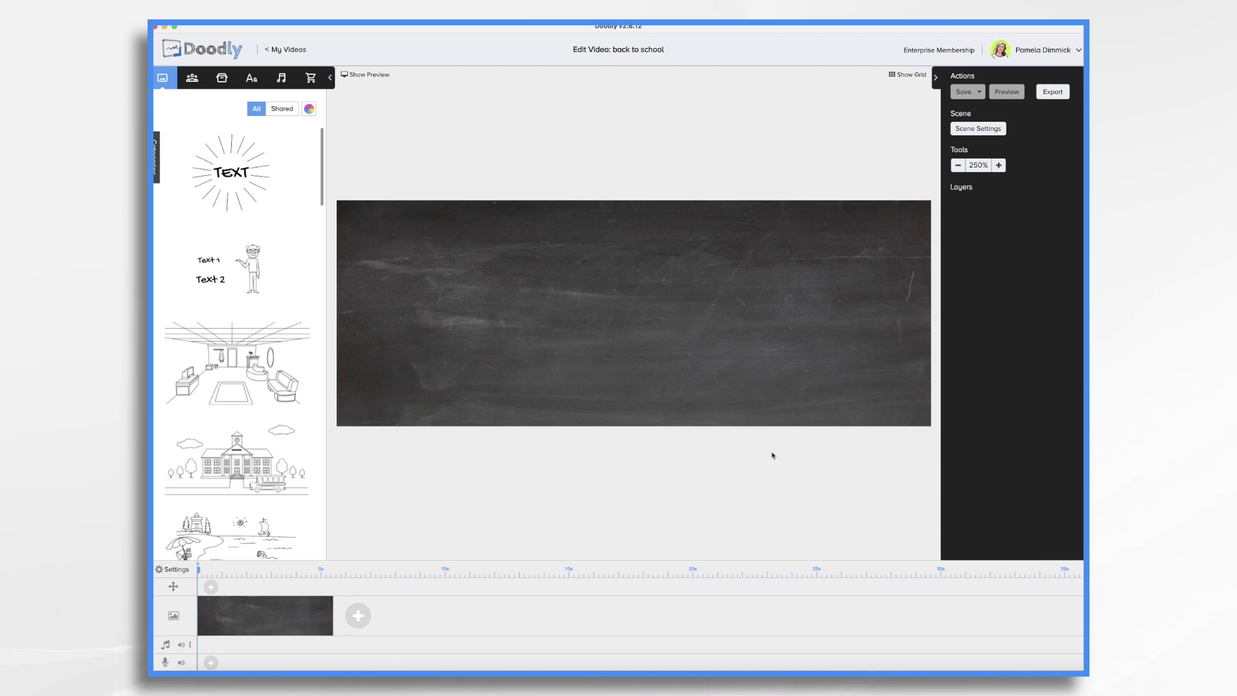
Add the yellow 'BACK TO SCHOOL!' text and the Ann Walking character to the chalkboard
left_click(251, 77)
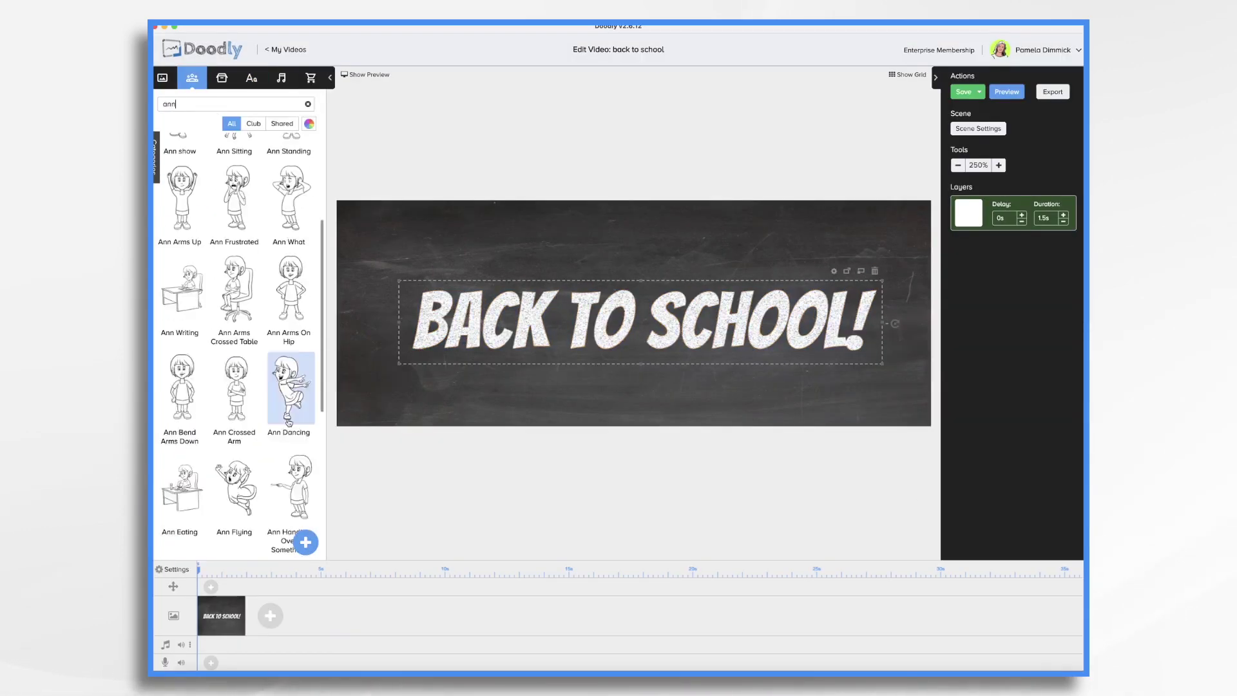
left_click(290, 304)
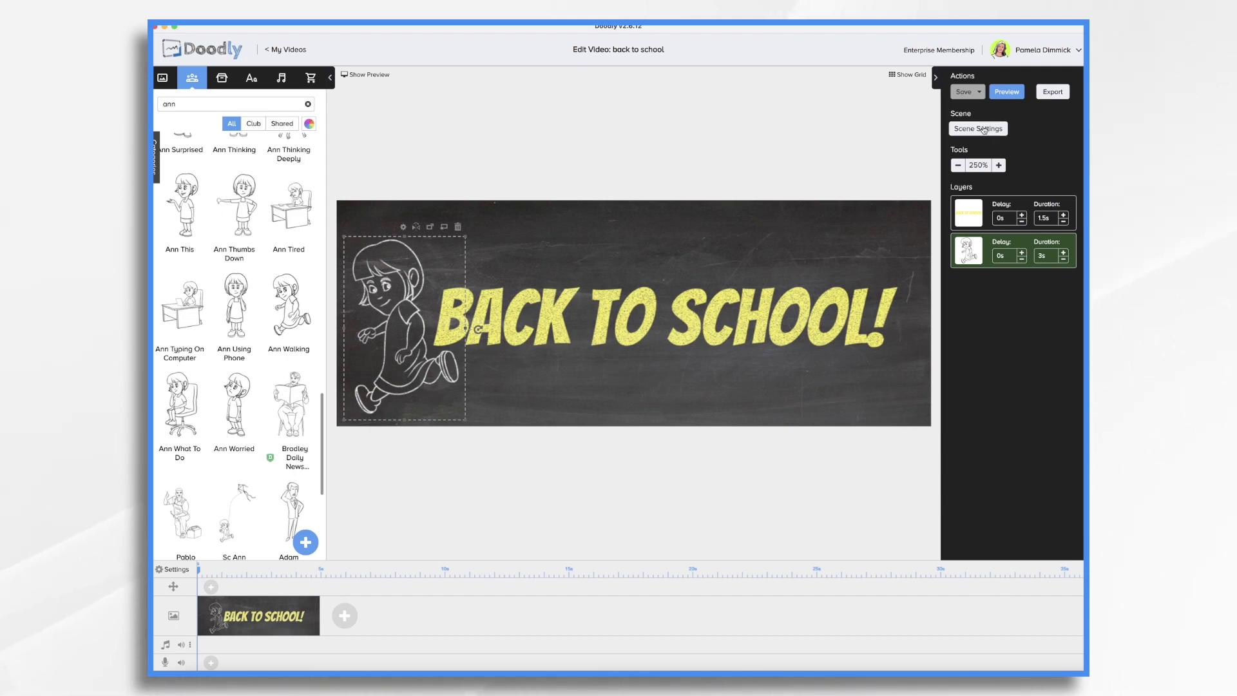
left_click(984, 129)
type("10")
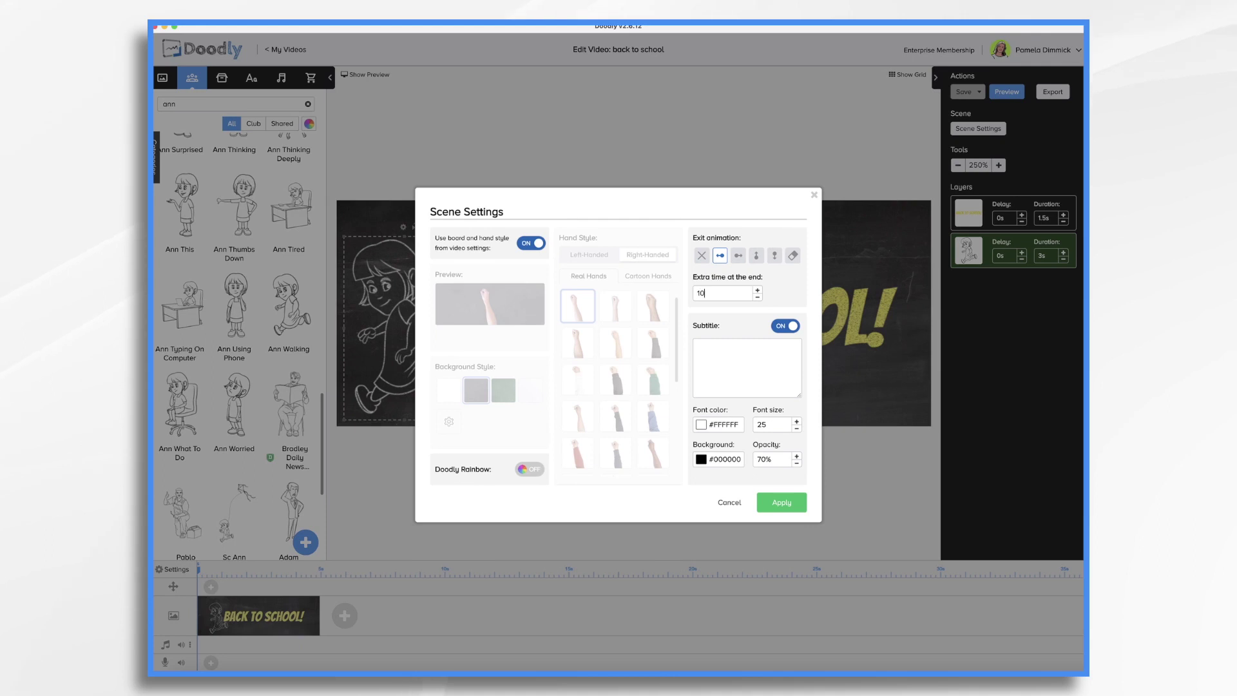
Apply 10 seconds of extra end time and move Ann's layer above the title
left_click(781, 503)
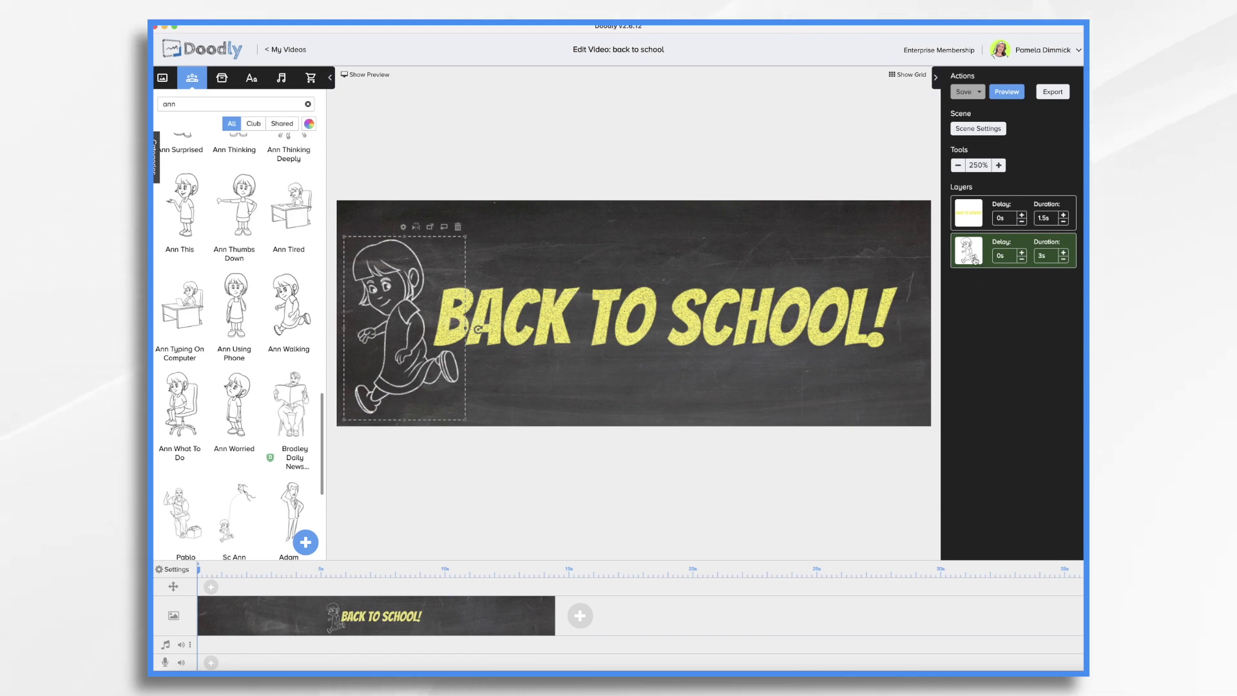
mouse_move(976, 261)
left_mouse_down()
mouse_move(998, 238)
mouse_move(965, 221)
left_mouse_up()
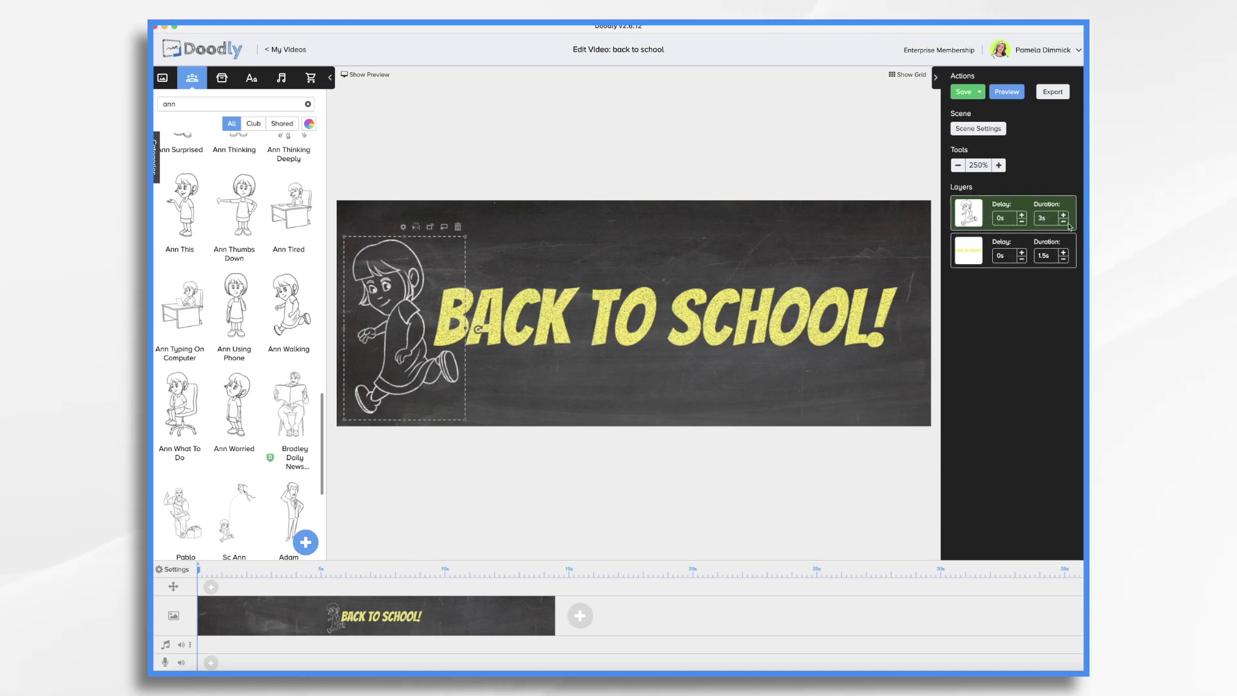
Raise the BACK TO SCHOOL! title's delay to 1.5 seconds
left_click(1022, 253)
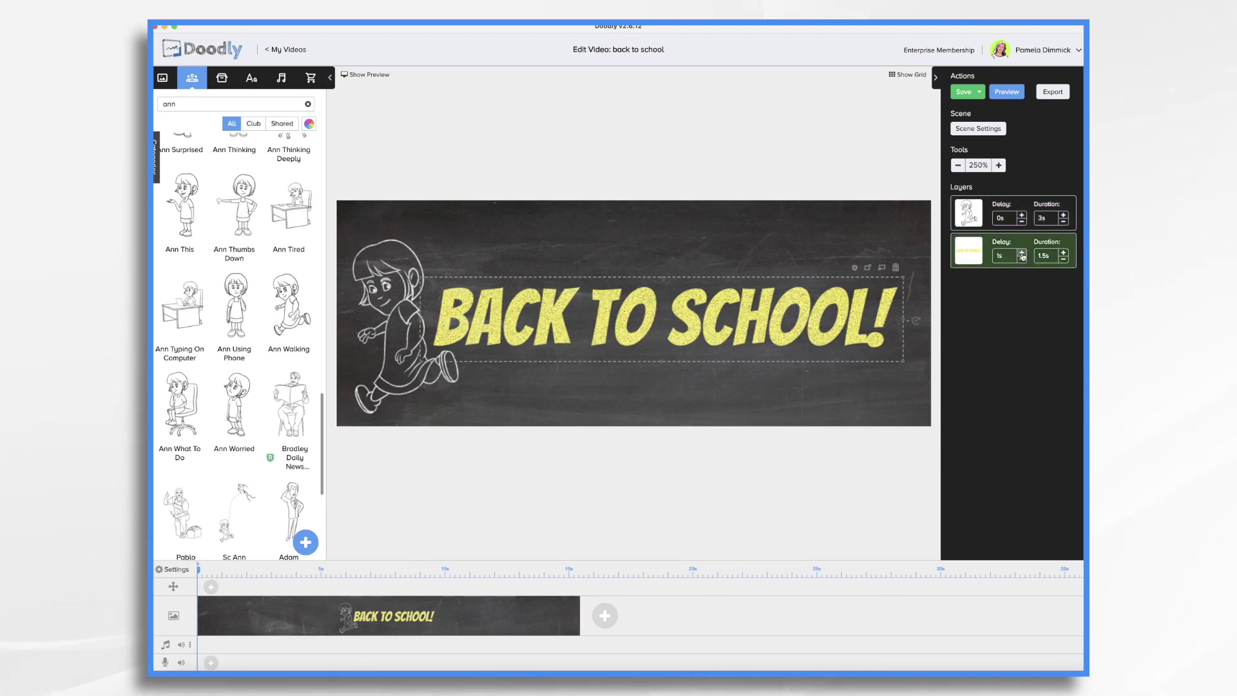
left_click(1022, 254)
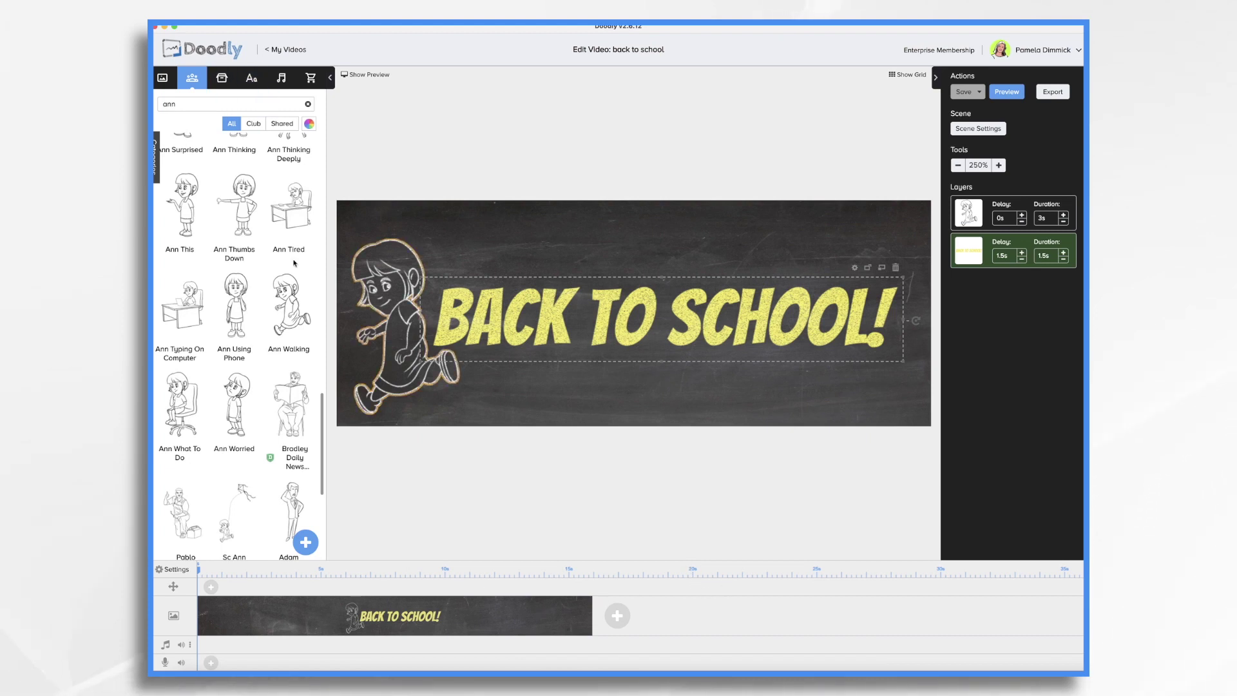
left_click(251, 77)
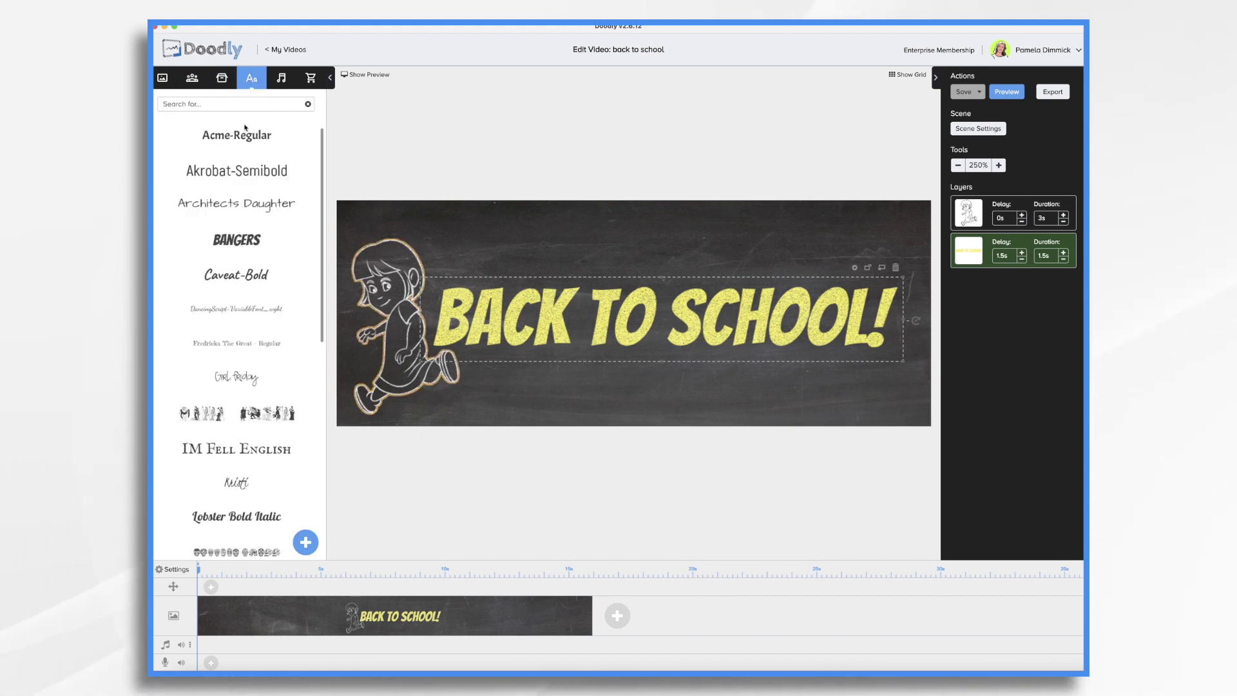
Add a Bangers text reading 'Welcome' above the BACK TO SCHOOL! title
left_click_drag(236, 239, 632, 245)
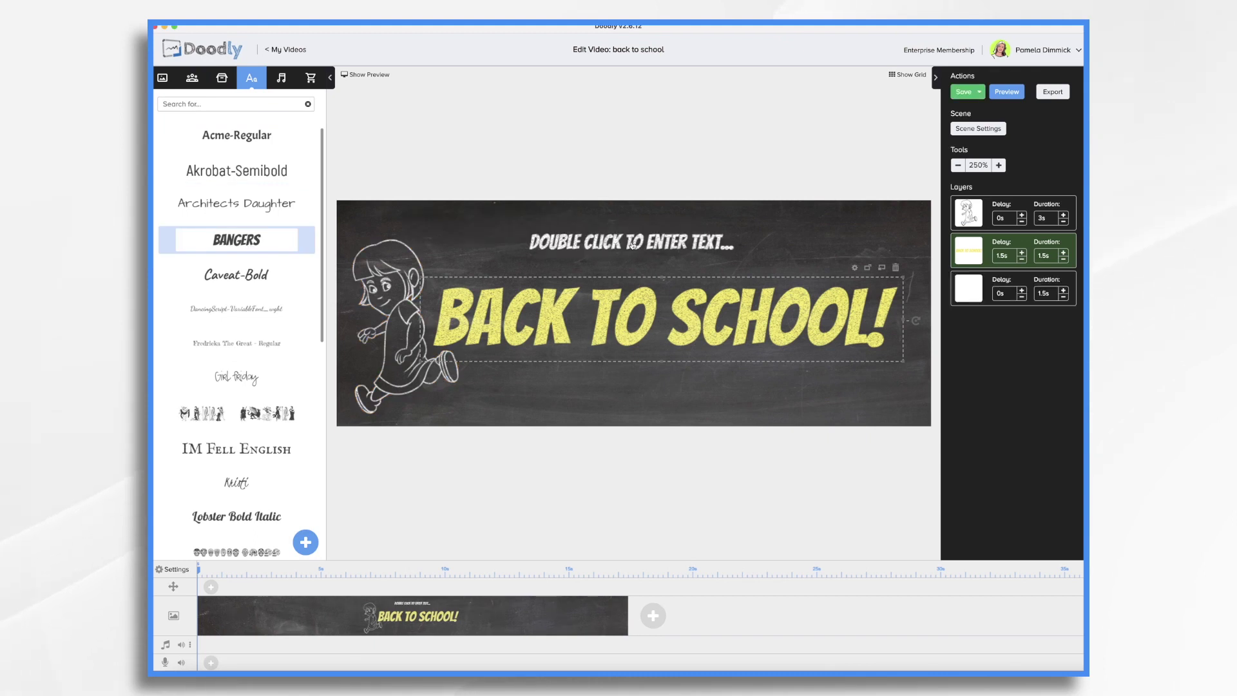
double_click(632, 245)
type("Welcome")
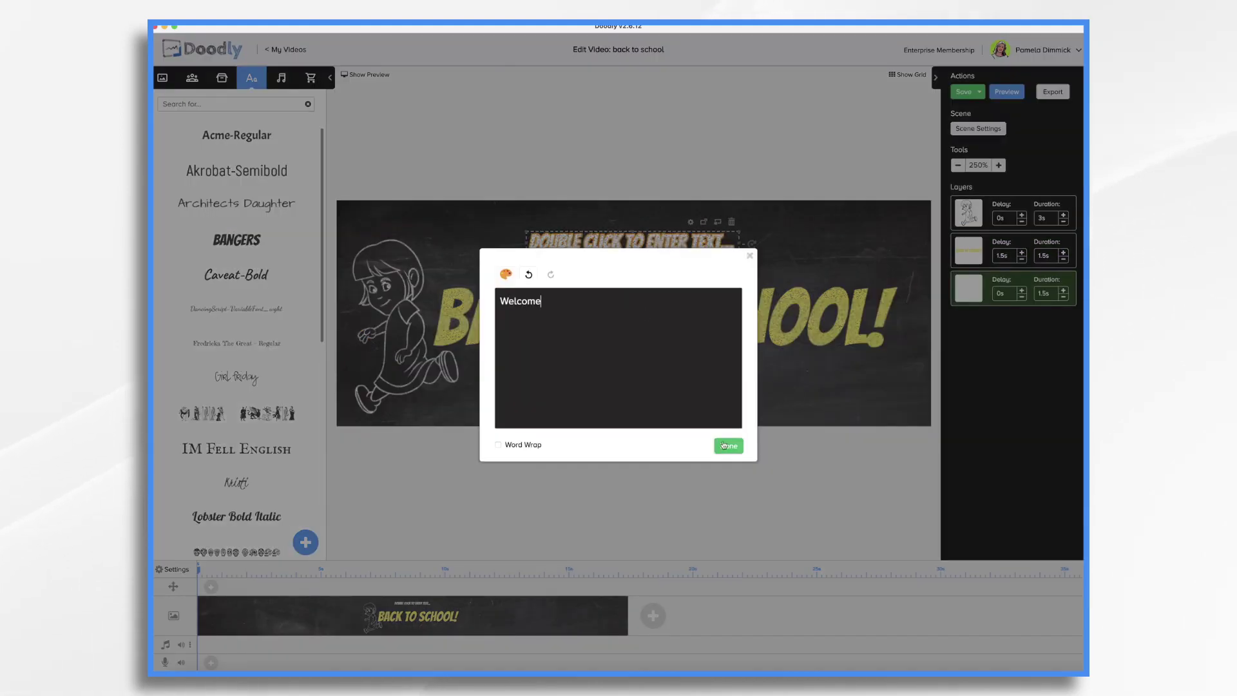
left_click(724, 445)
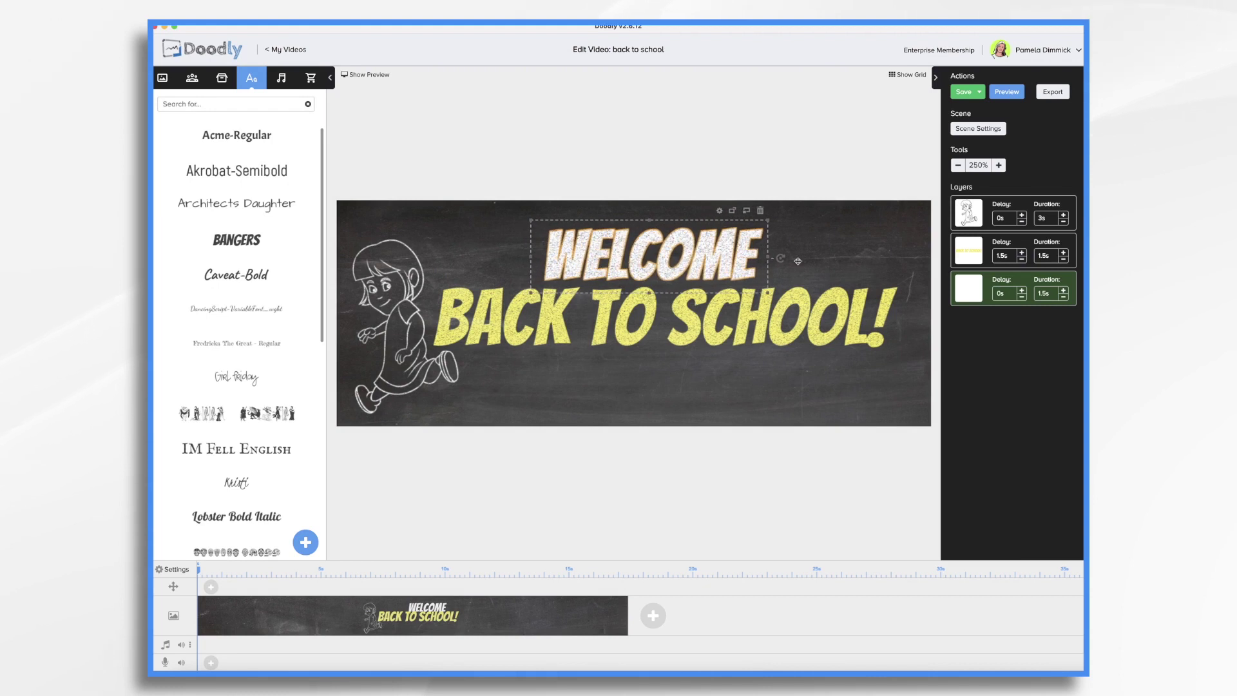
Adjust the BACK TO SCHOOL! delay, save the project and preview the animation
left_click(1022, 297)
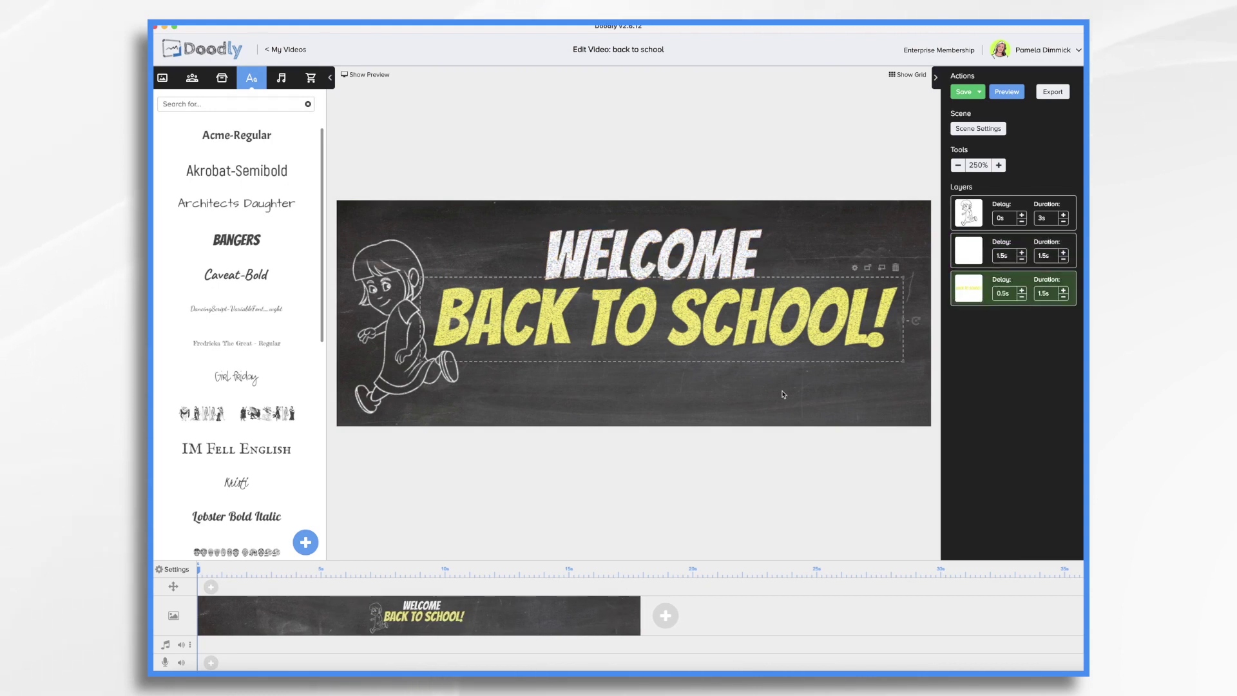
key("ctrl+s")
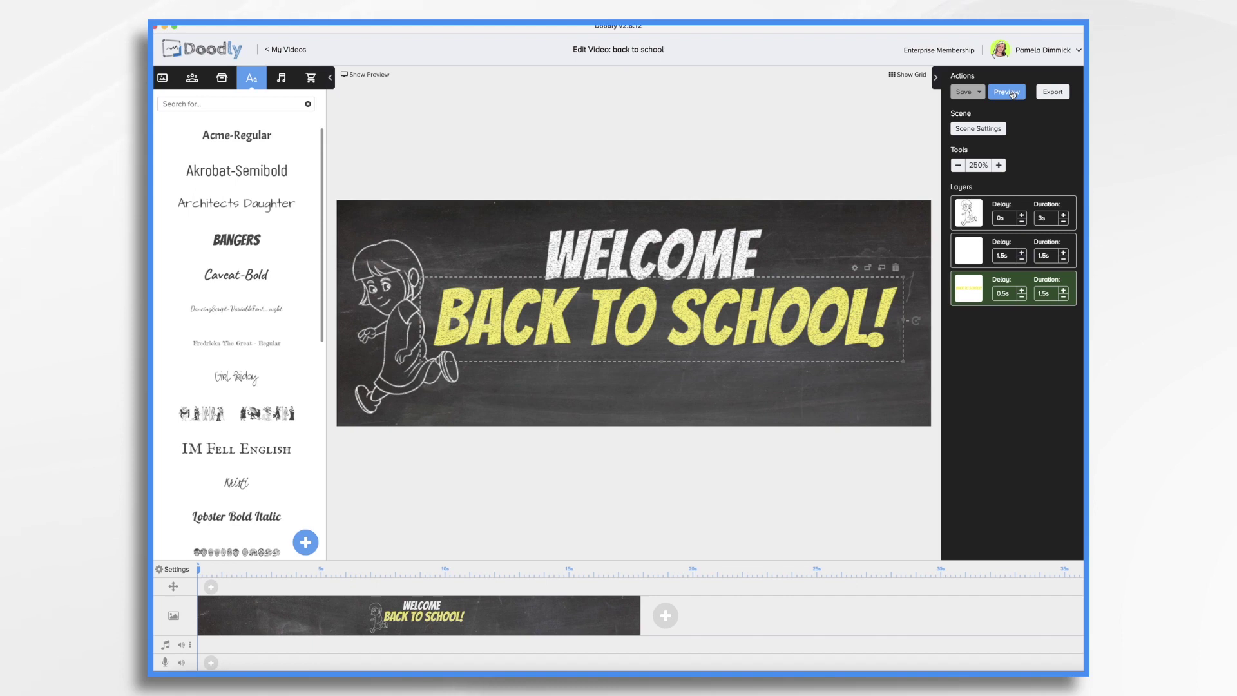
left_click(1012, 93)
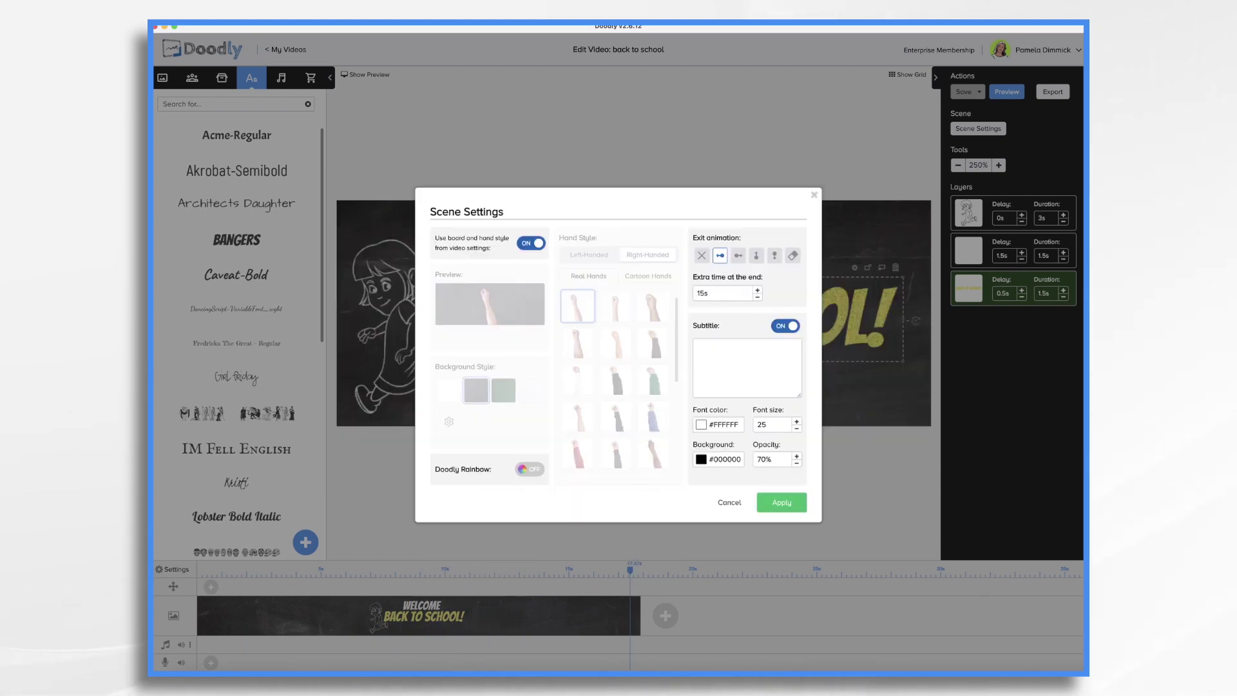
Apply 15 seconds of extra time at the scene's end
left_click(794, 504)
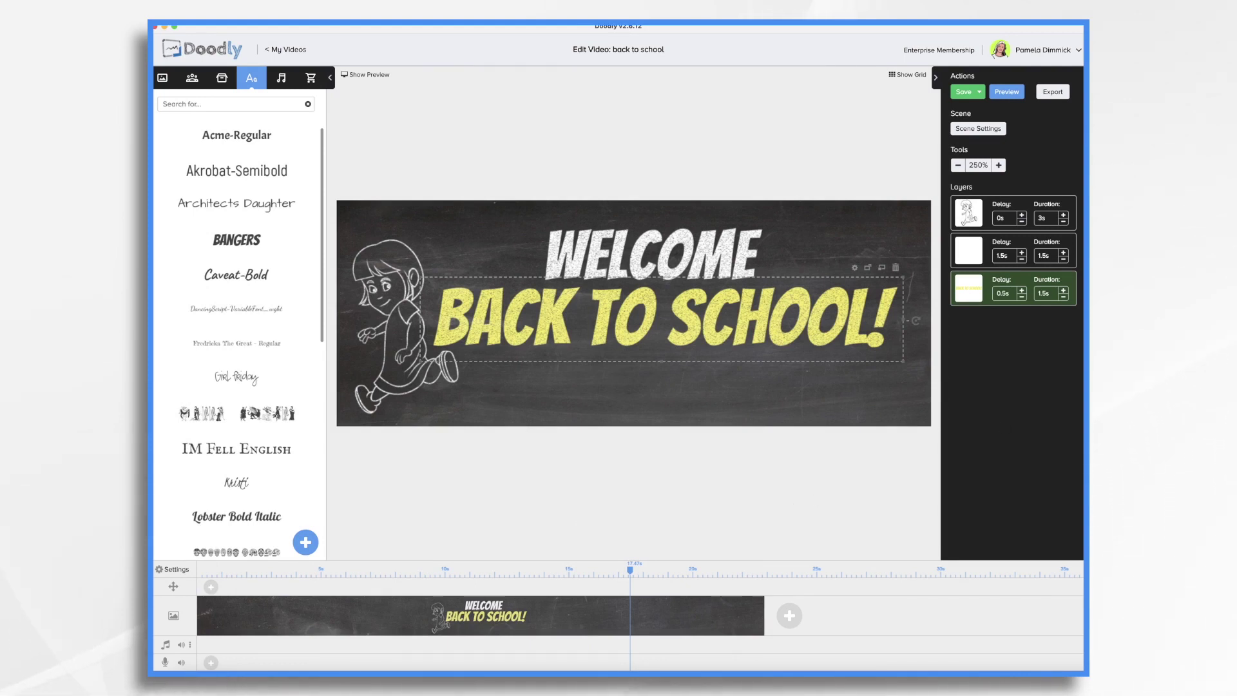
Export the video as an 820×312 MP4 at 30 FPS and maximum quality
left_click(1039, 94)
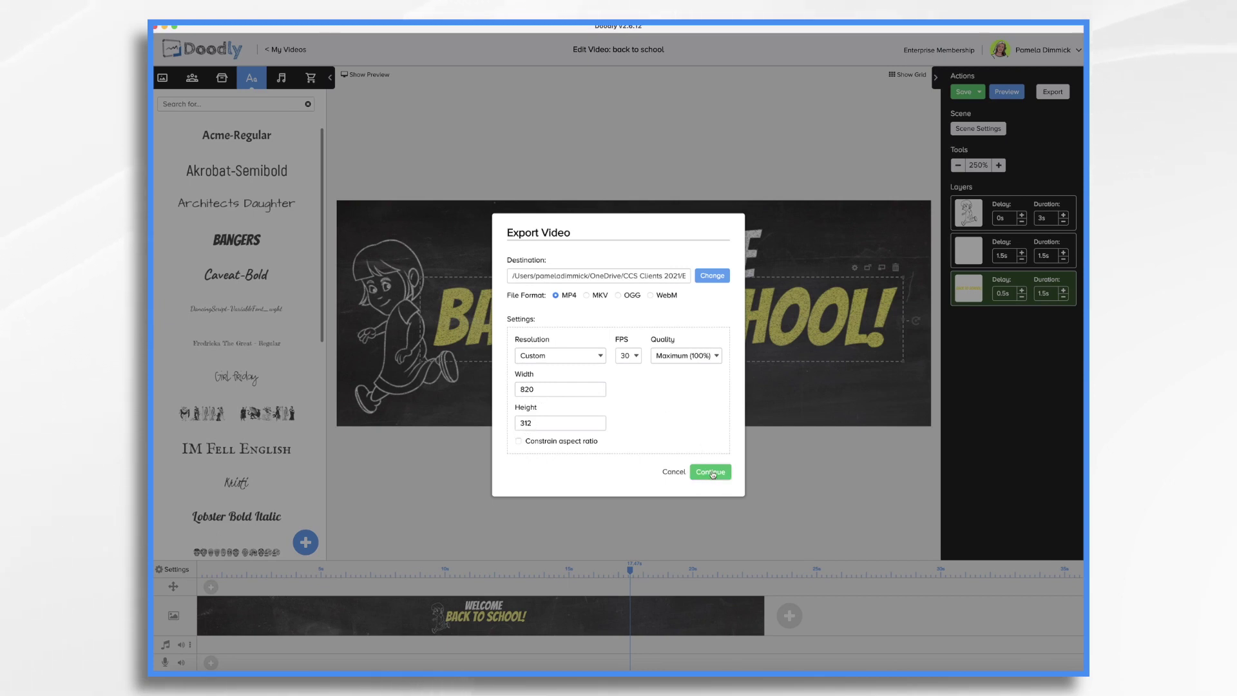
left_click(711, 473)
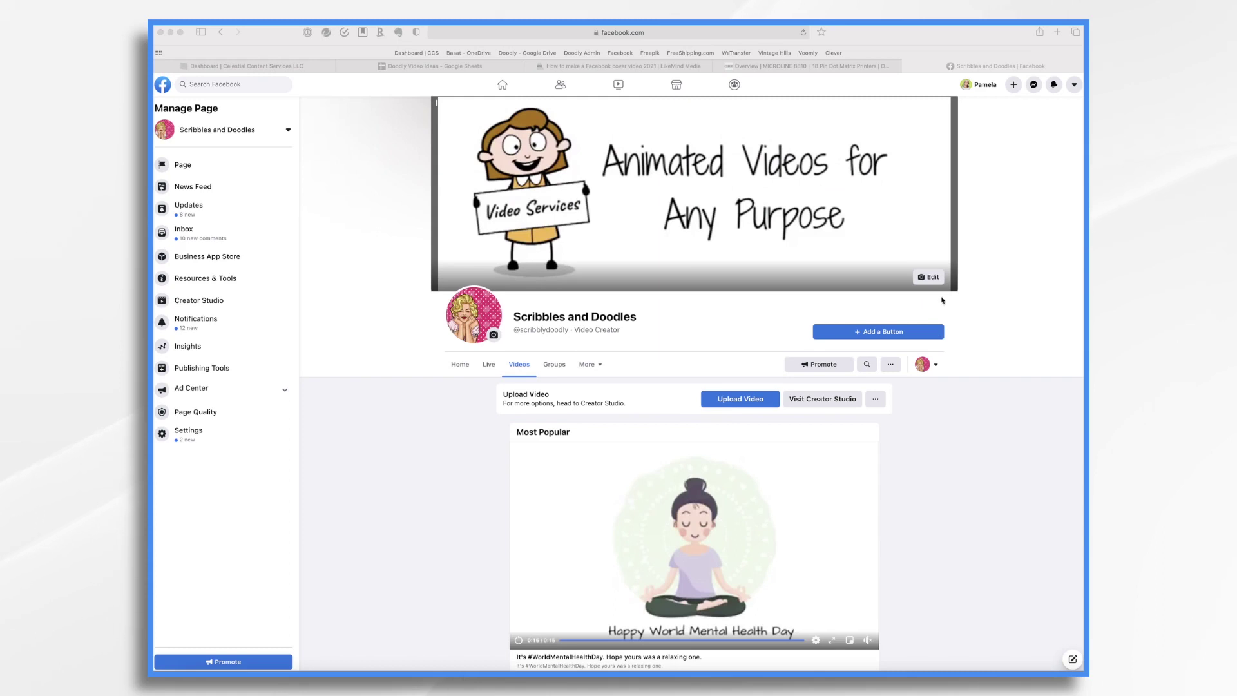
View the cover's Edit options on the page's Videos tab, then dismiss them unchanged
left_click(936, 281)
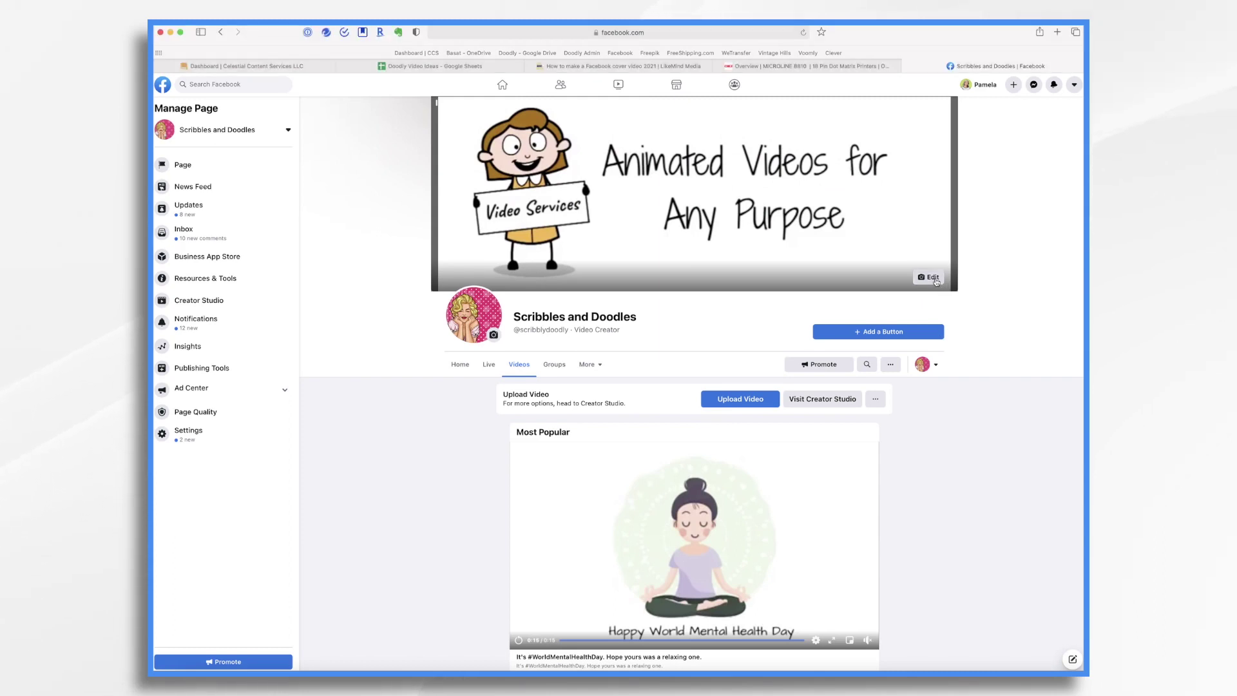
left_click(936, 281)
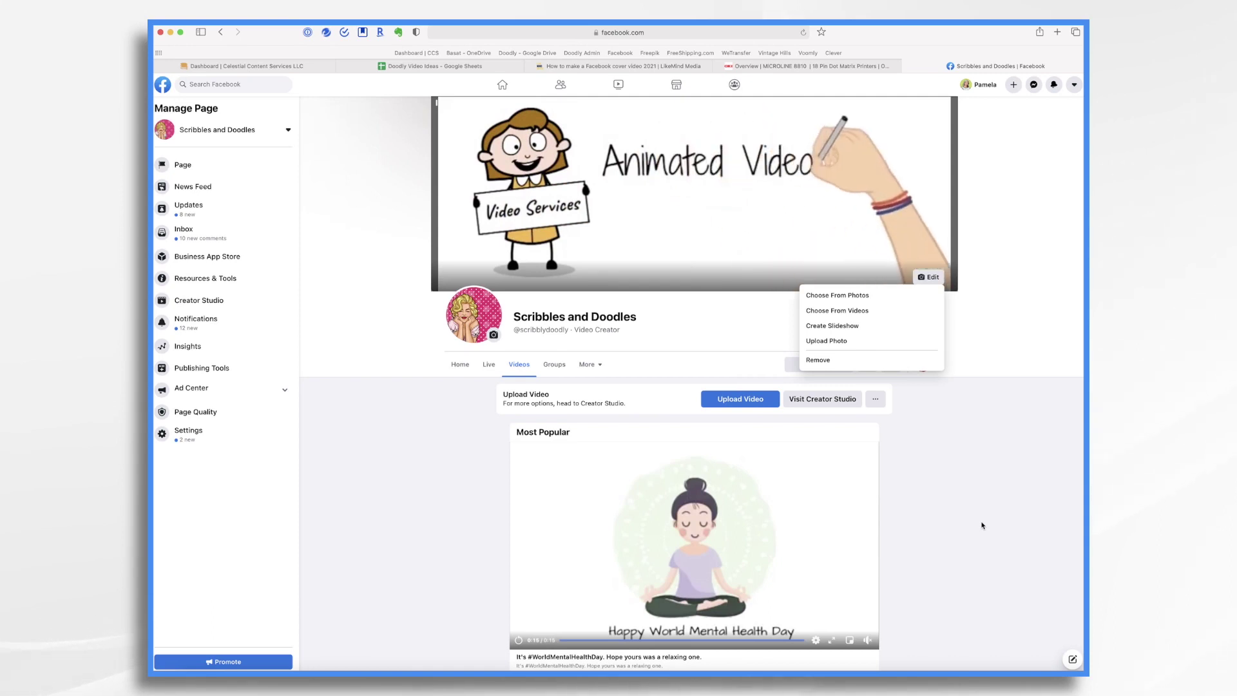
left_click(982, 478)
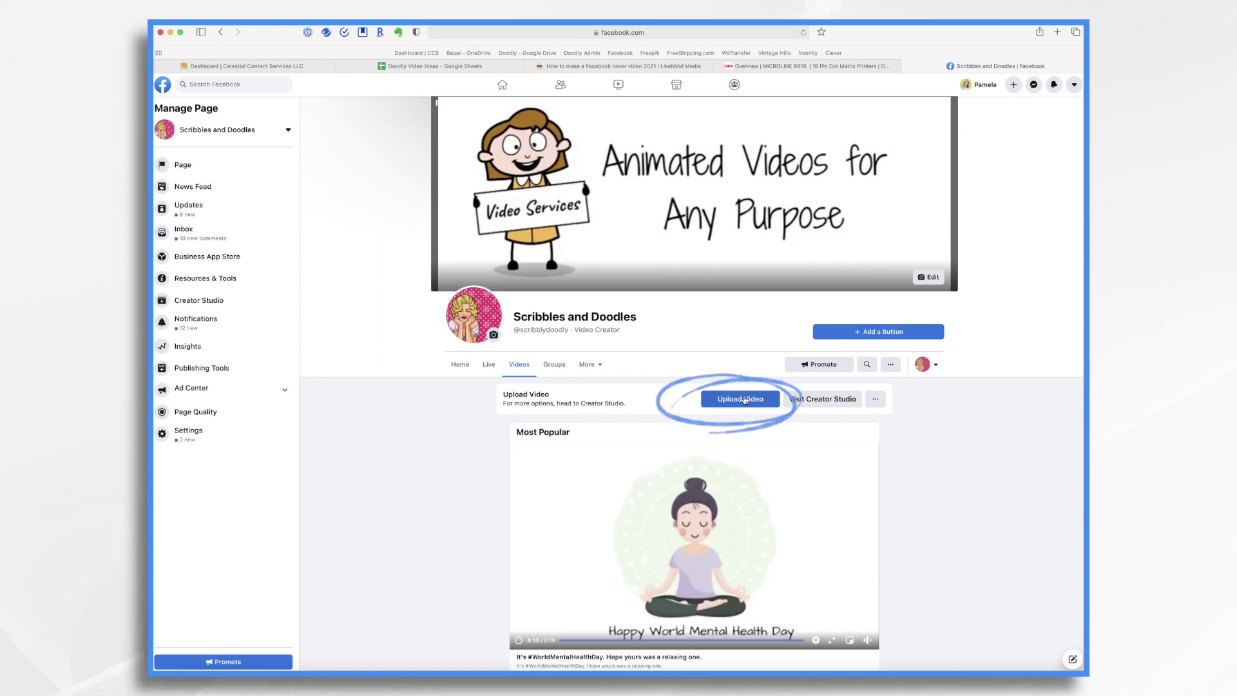
Upload back to school.mp4 as a page video titled 'Back to School'
left_click(745, 400)
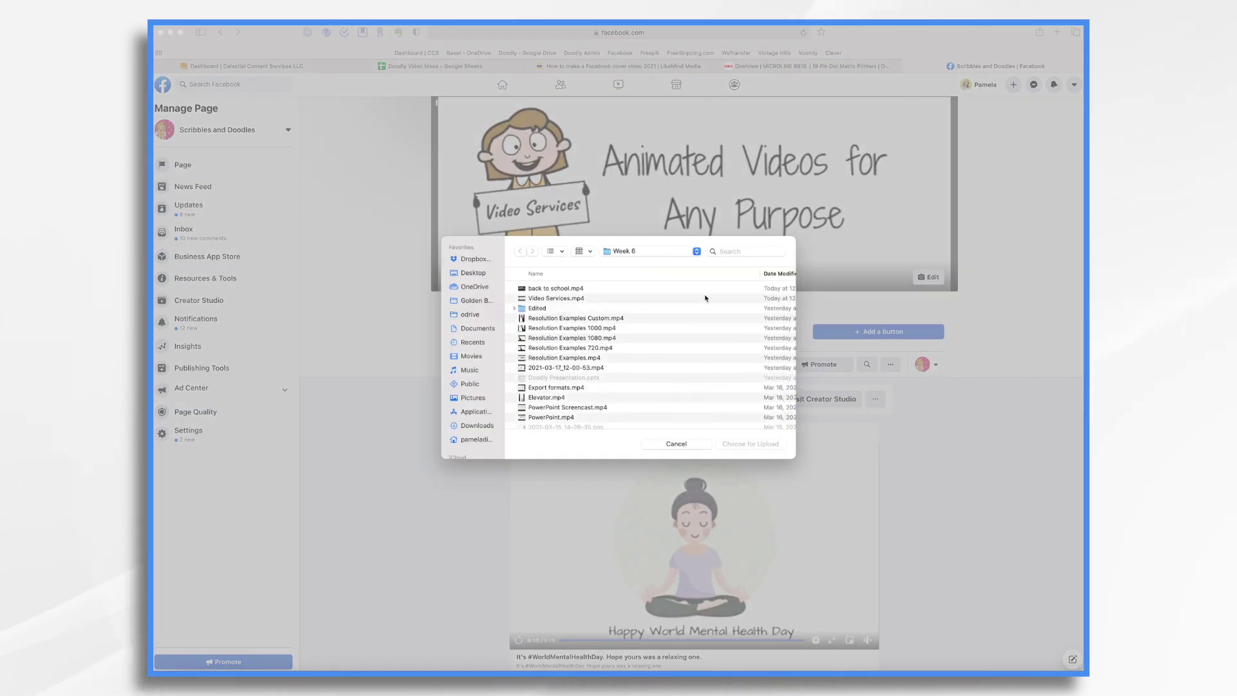
left_click(558, 290)
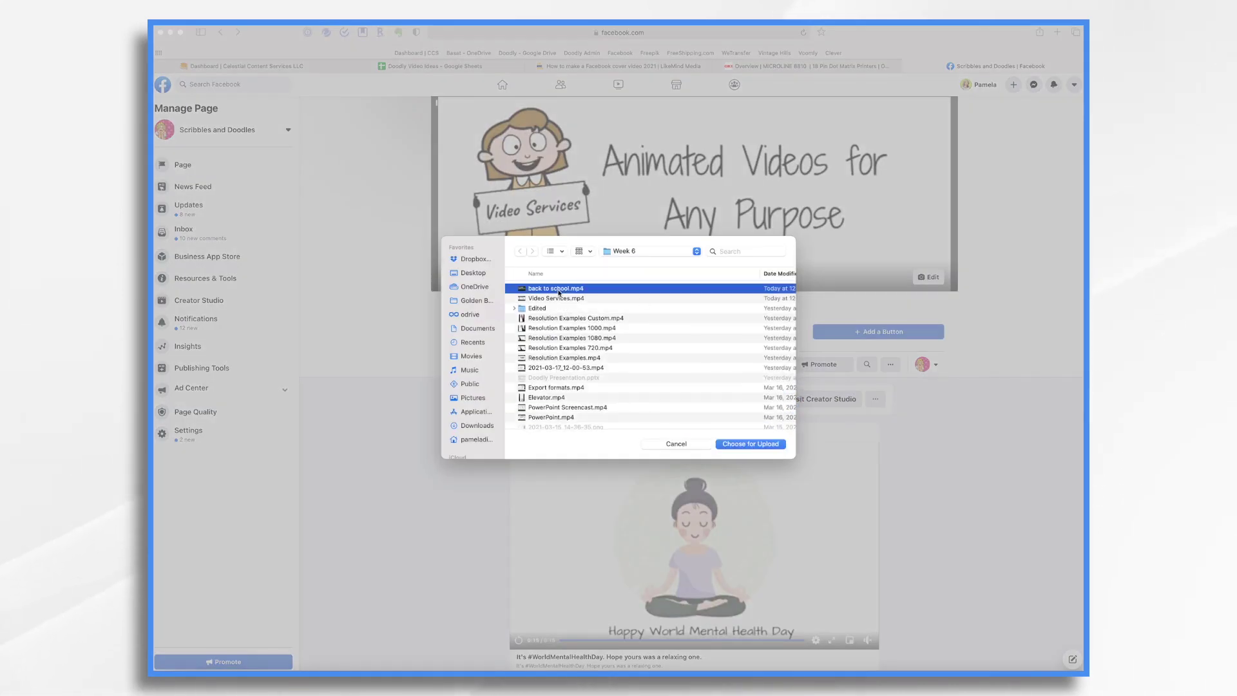
left_click(755, 445)
type("Back to Sch")
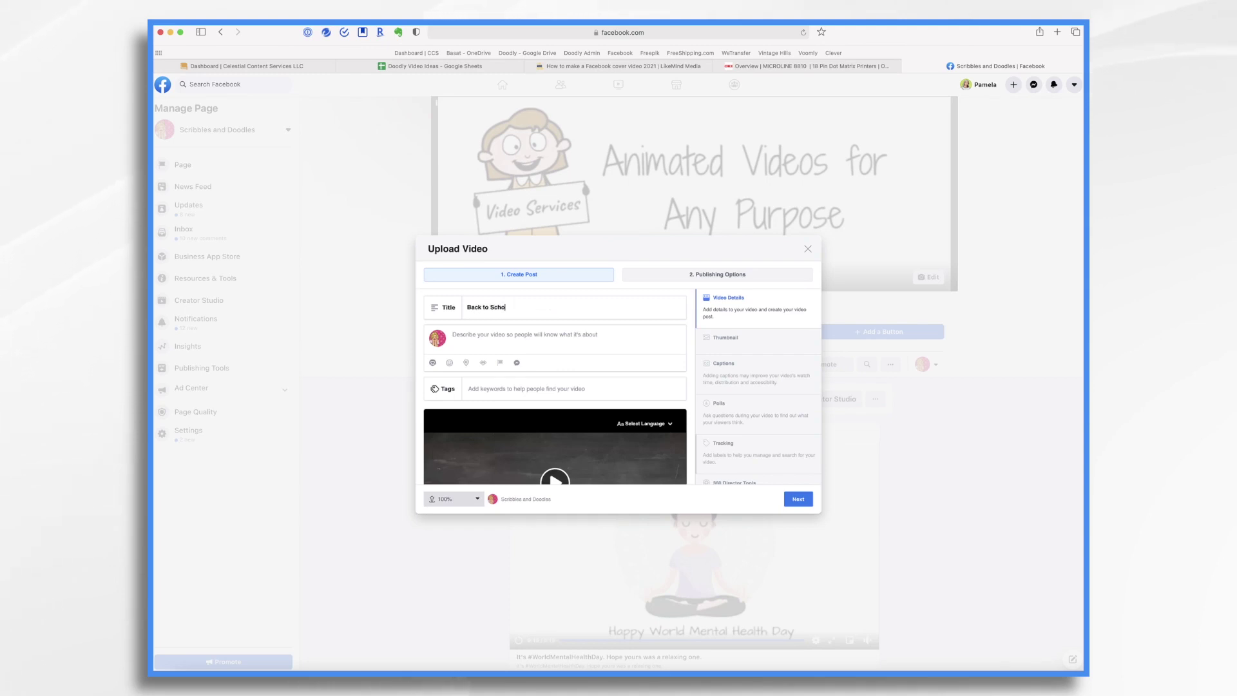
type("ol")
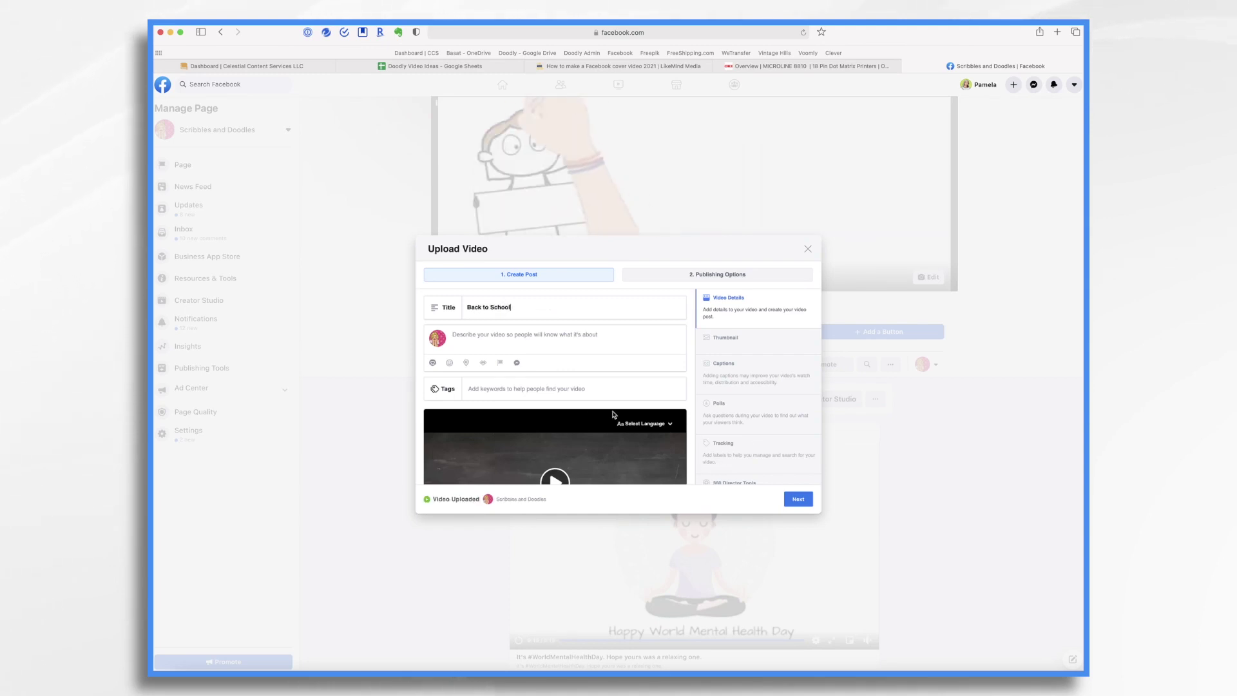
scroll(588, 408, "down", 3)
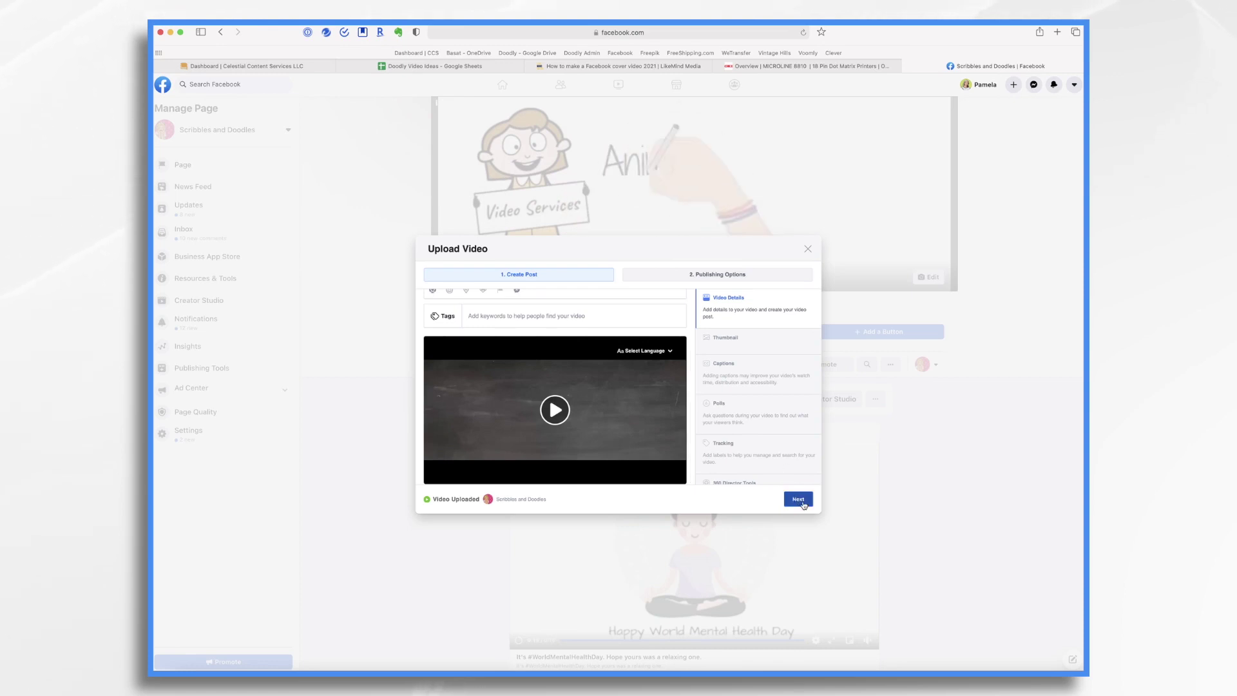
Keep Publish now and publish the uploaded video
left_click(798, 499)
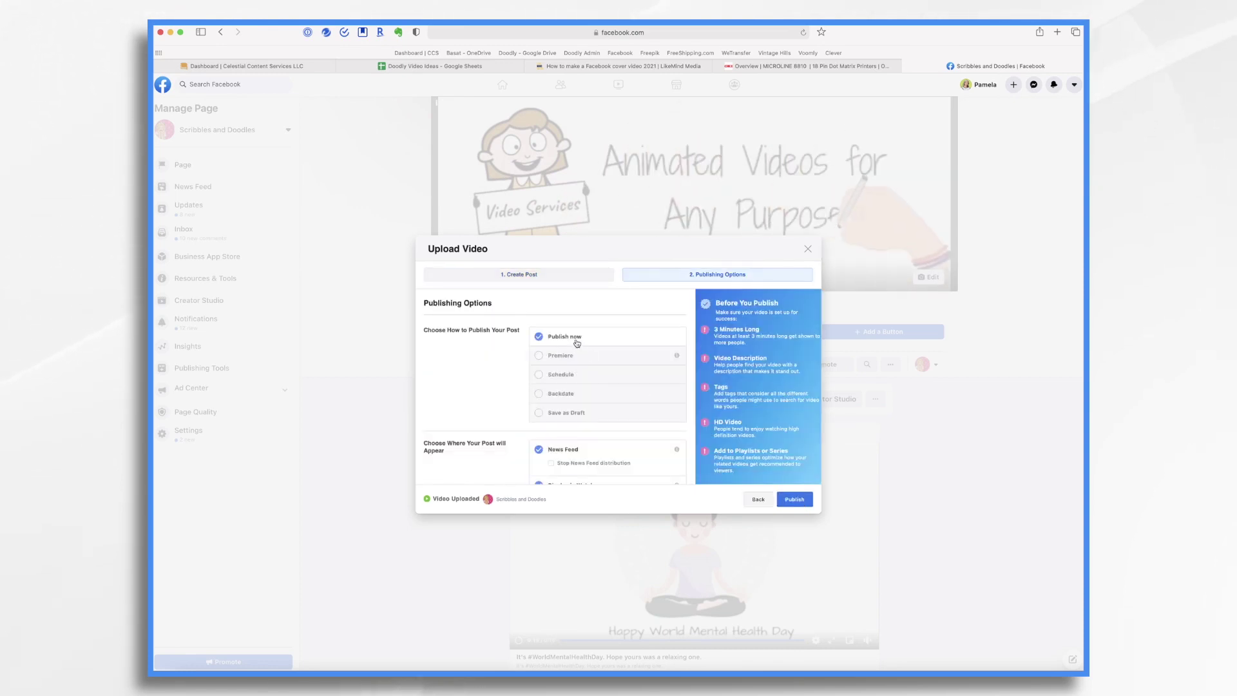
scroll(613, 415, "down", 1)
scroll(613, 416, "down", 3)
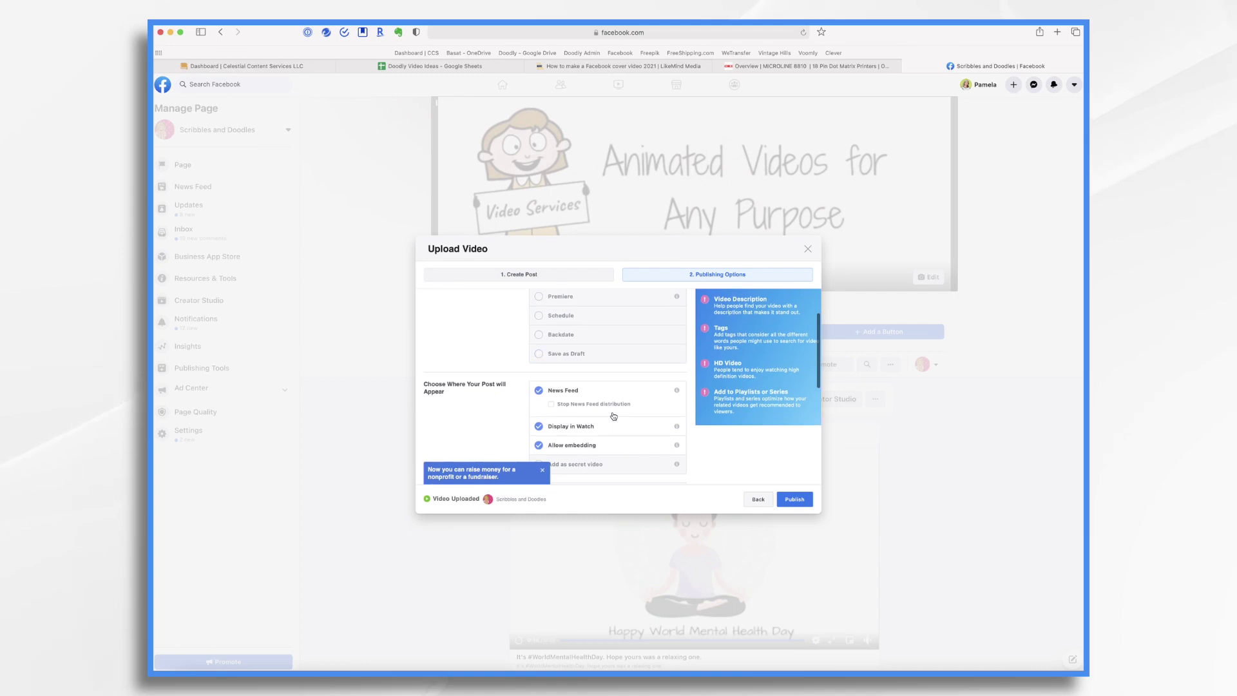
scroll(613, 416, "up", 4)
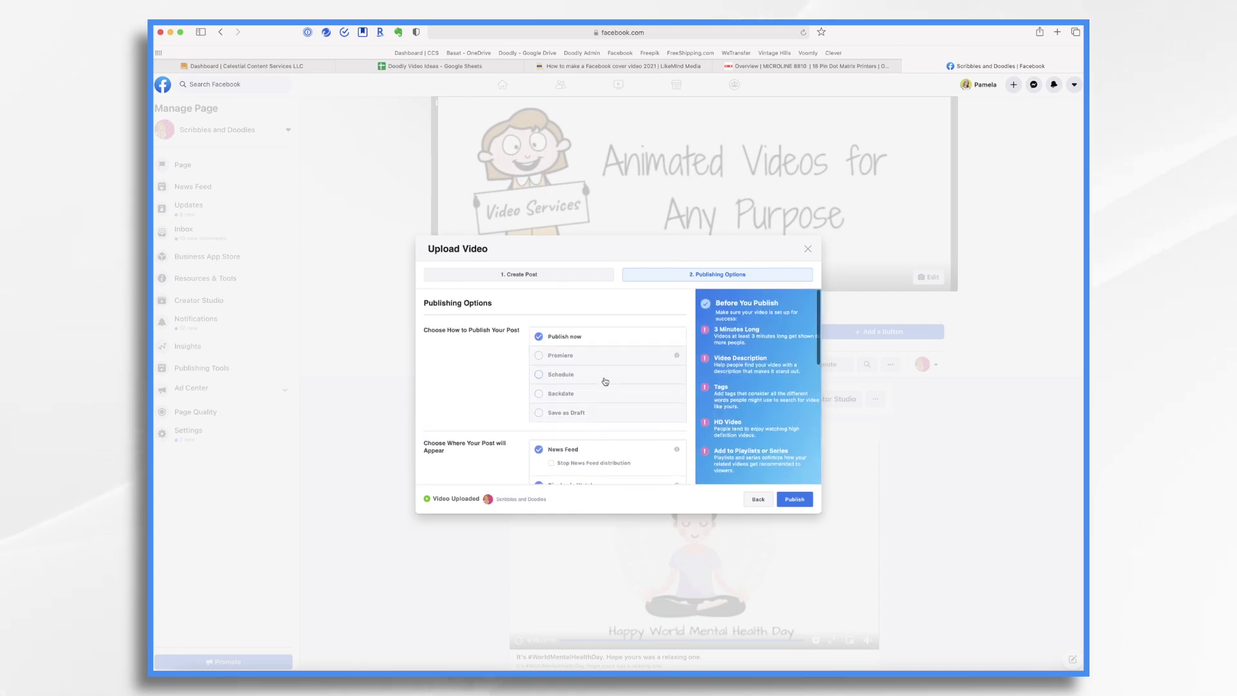
scroll(605, 381, "down", 5)
scroll(605, 382, "down", 3)
scroll(605, 381, "up", 10)
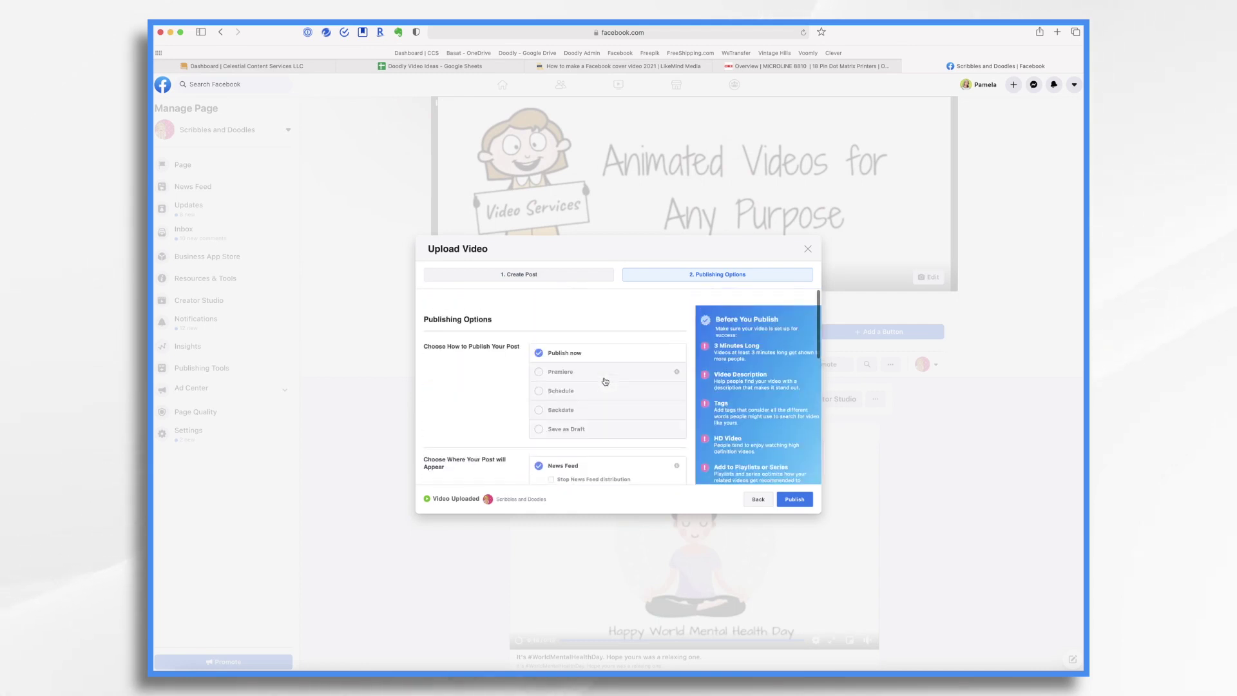
scroll(605, 381, "down", 1)
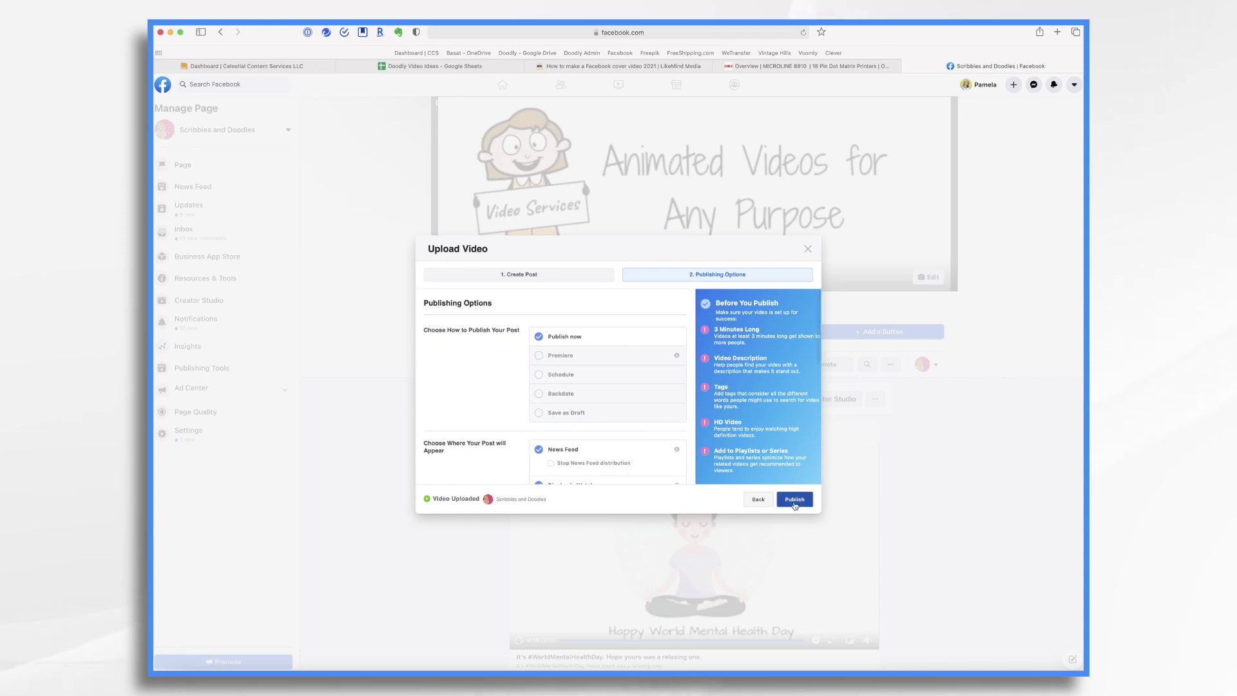
left_click(796, 506)
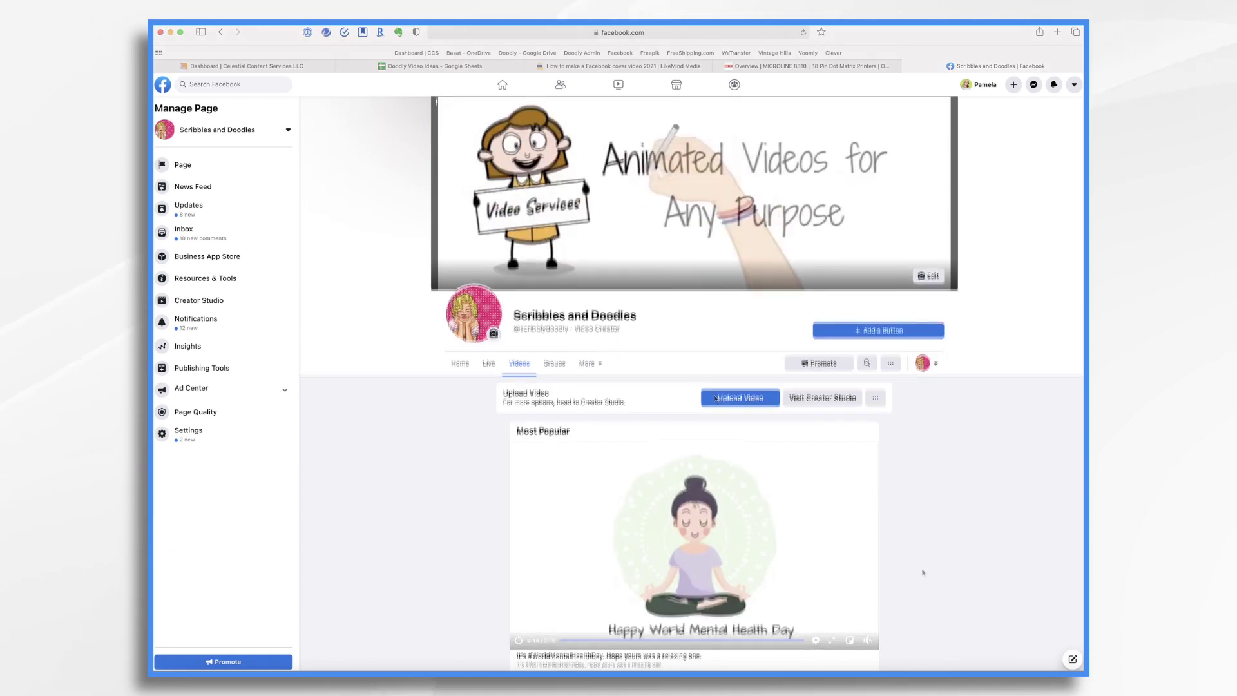
Scroll down to find Back to School in All Videos, then scroll back up
scroll(922, 572, "down", 3)
scroll(922, 572, "down", 2)
scroll(923, 572, "down", 2)
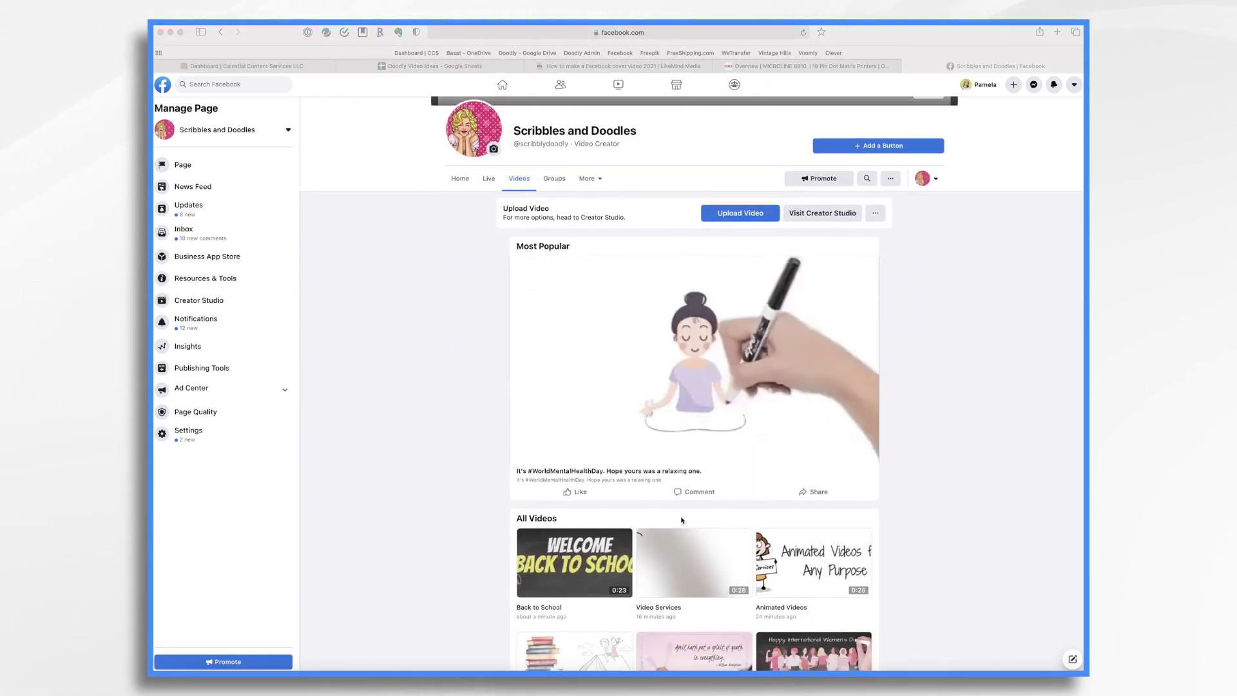
scroll(954, 422, "up", 2)
scroll(954, 423, "up", 5)
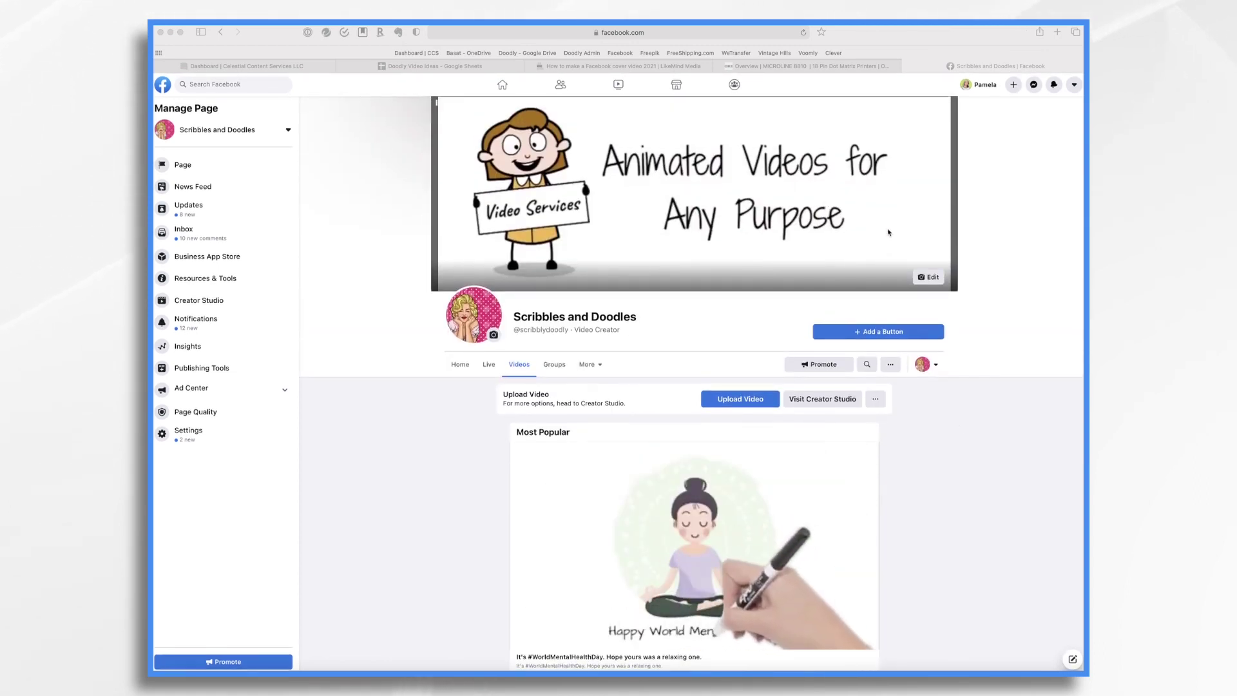
Set the uploaded Back to School chalkboard video as the page cover video and save the change
left_click(934, 279)
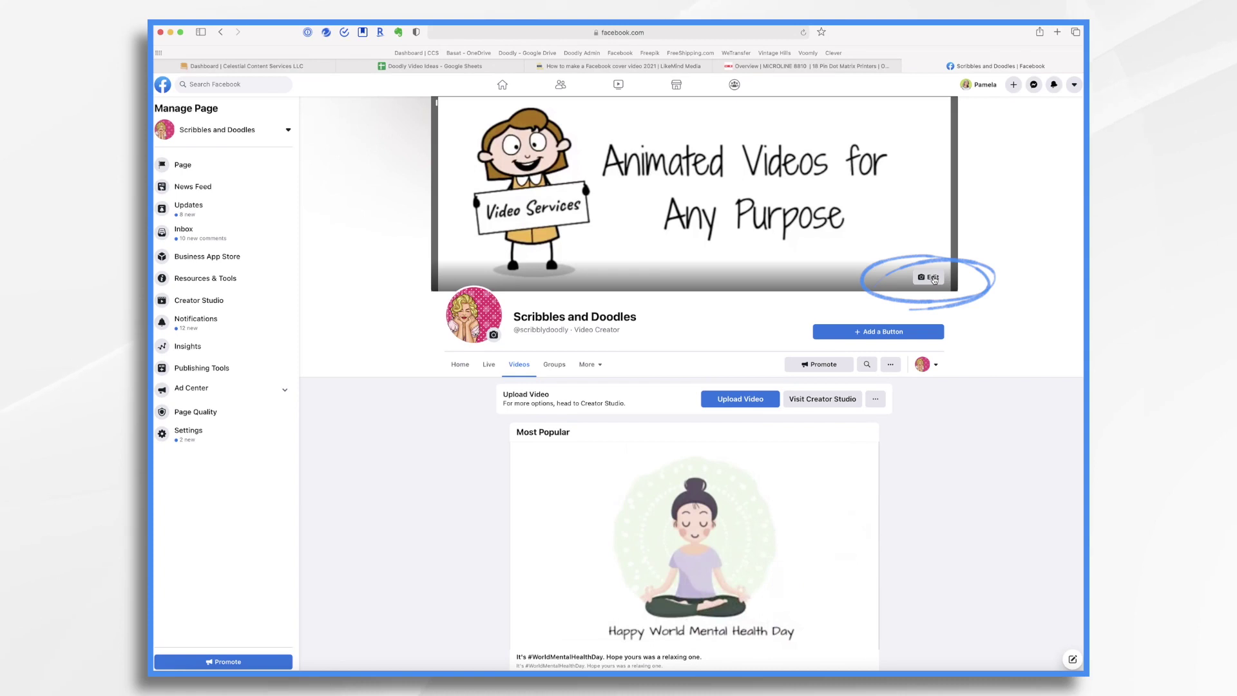
left_click(934, 279)
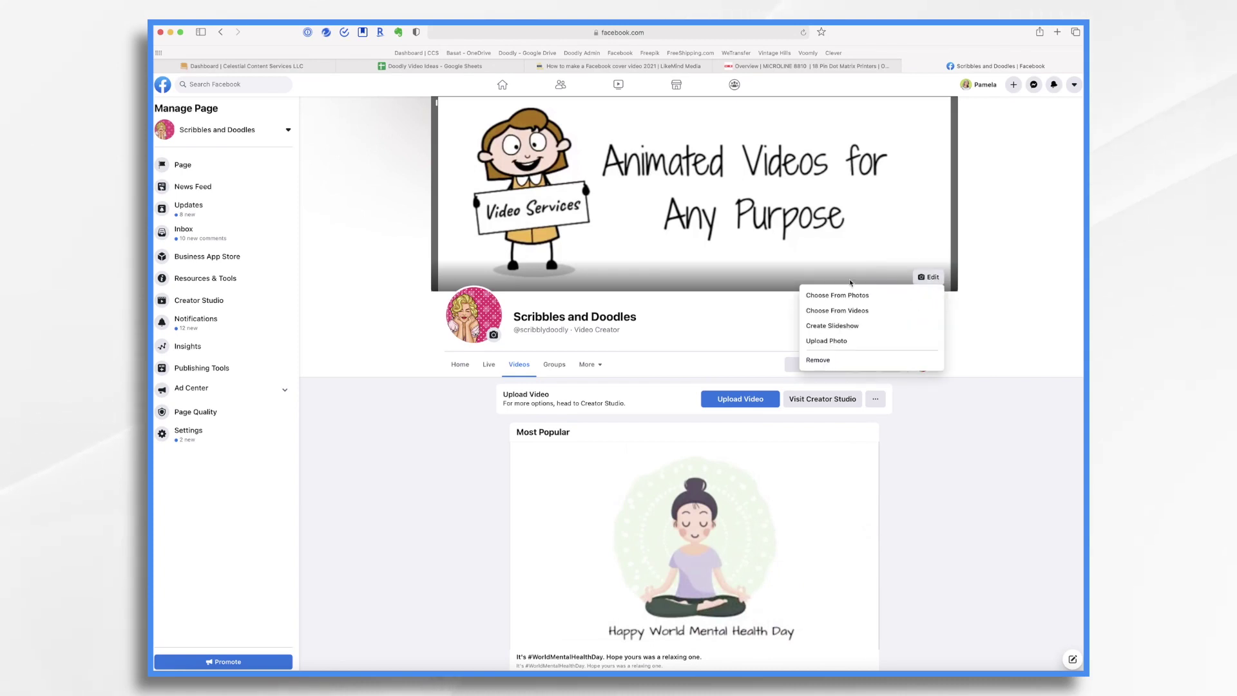
left_click(825, 313)
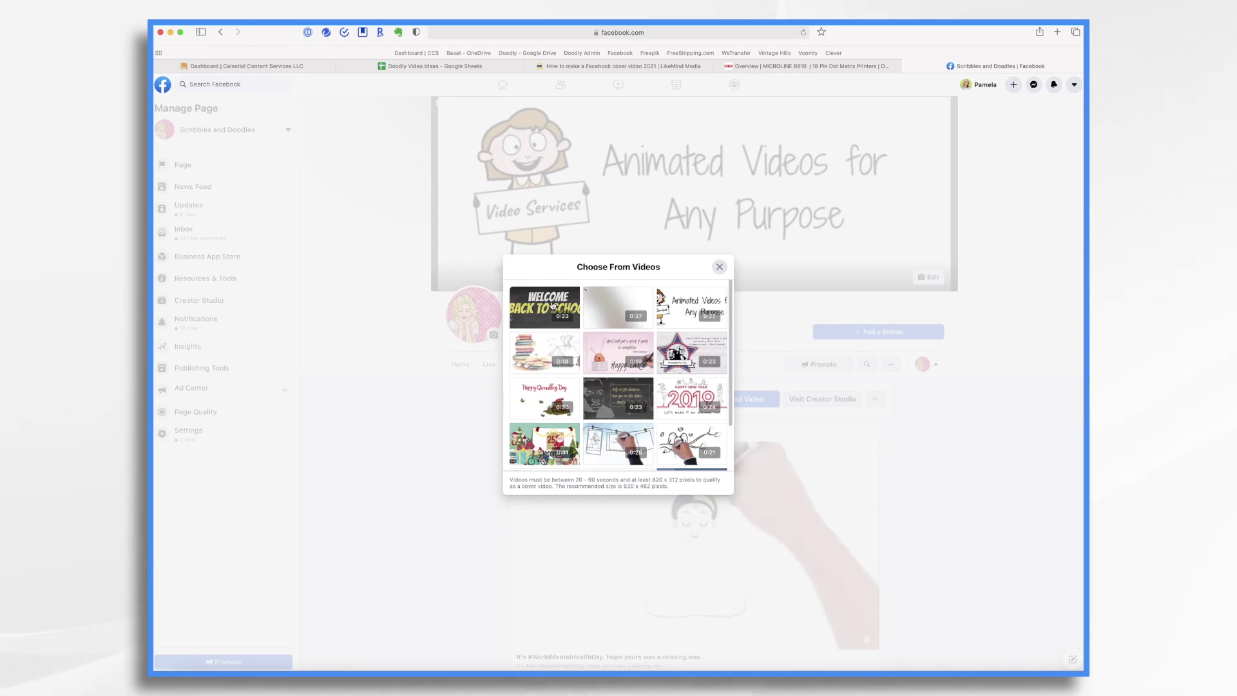
left_click(552, 305)
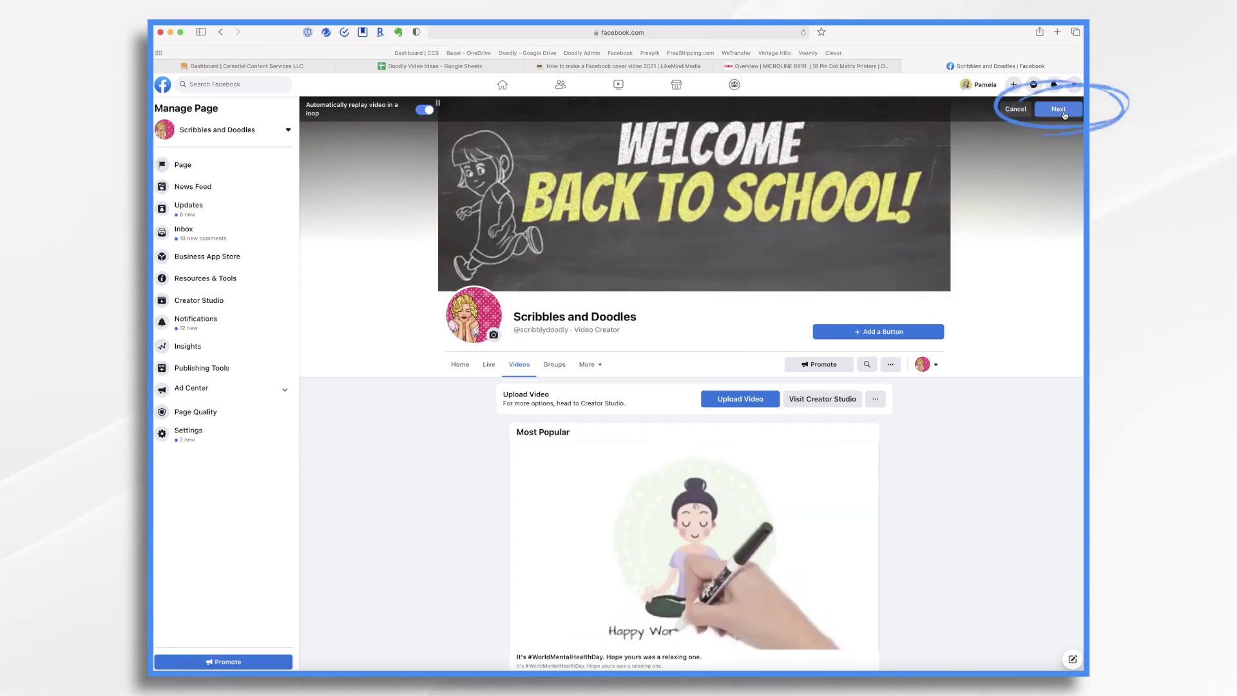
left_click(1060, 110)
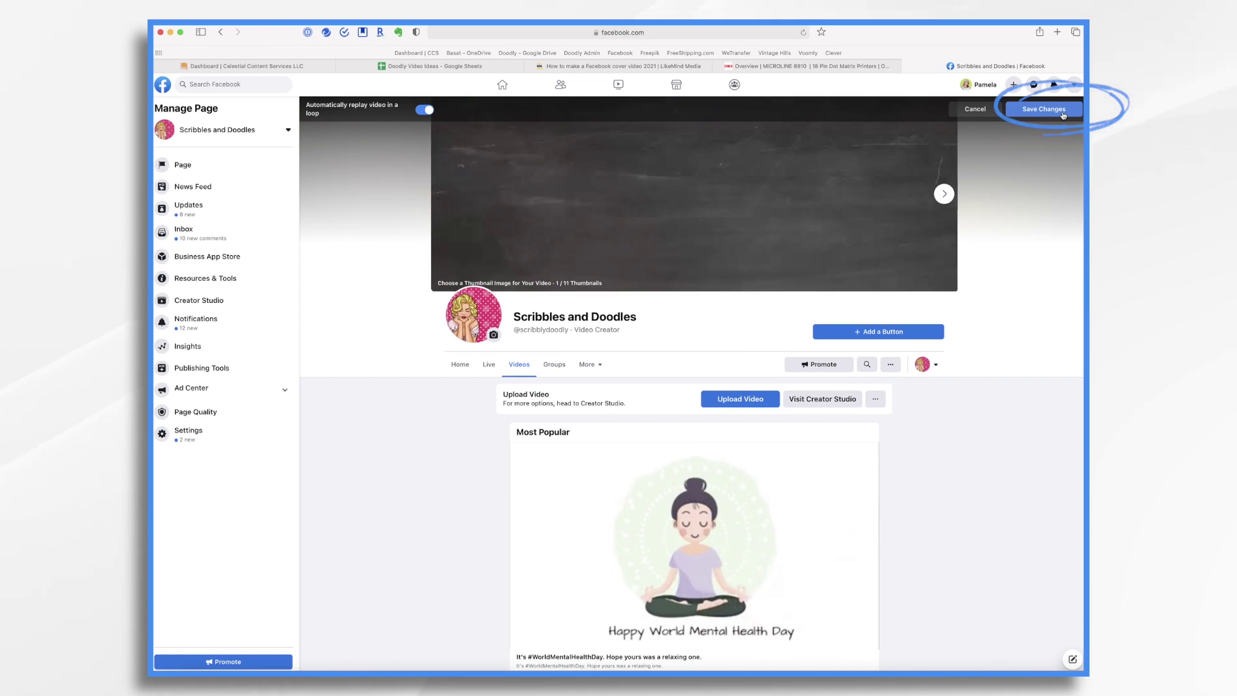
left_click(1063, 109)
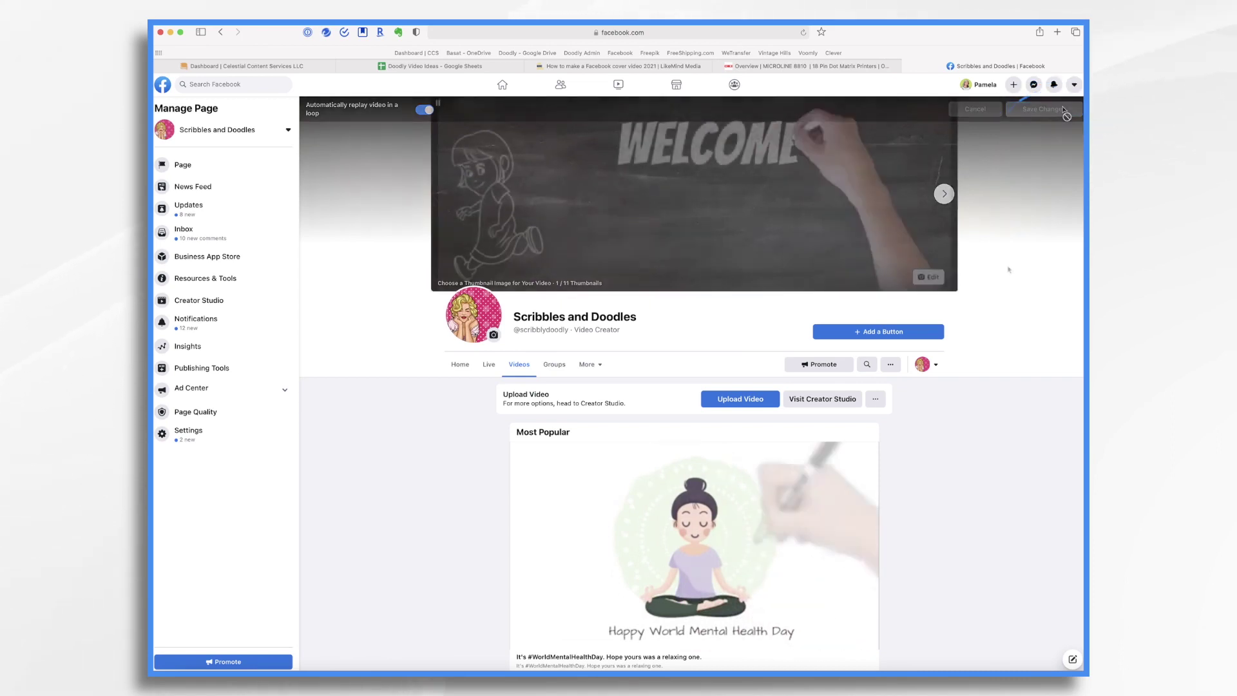